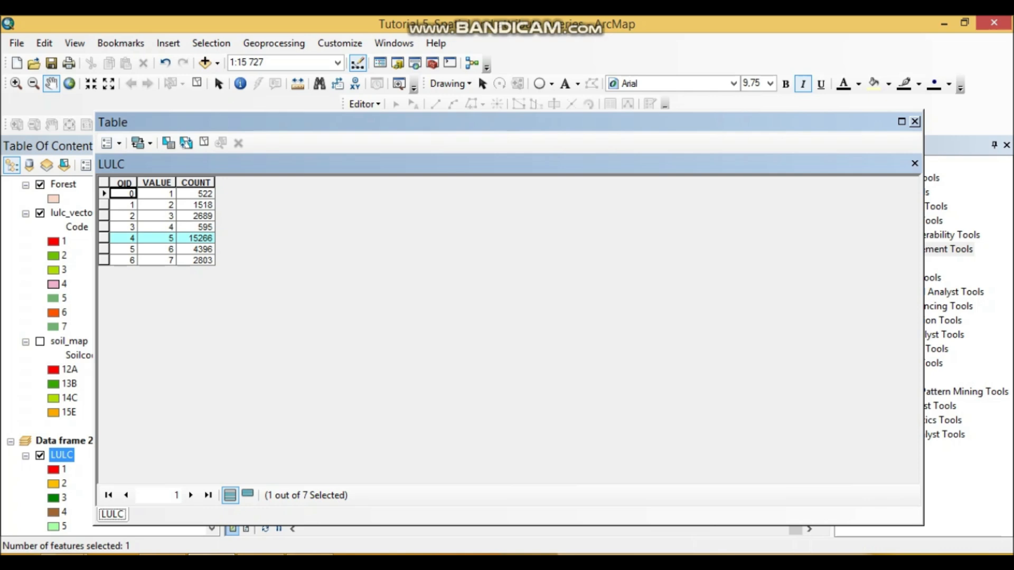
# Select the records in the LULC attribute table that match the expression "VALUE" = 5
pyautogui.click(168, 142)
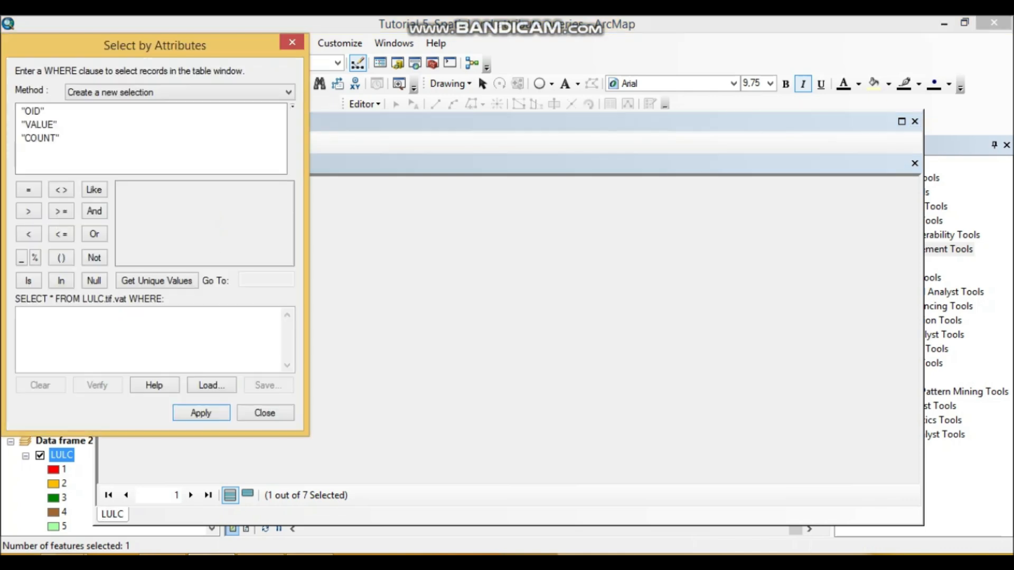
pyautogui.doubleClick(39, 124)
pyautogui.click(29, 190)
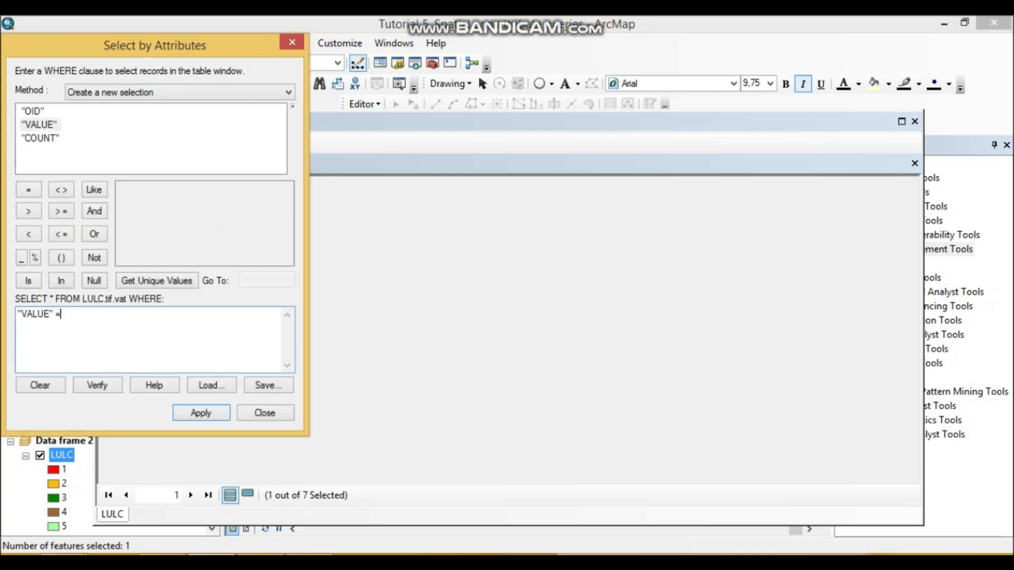
pyautogui.click(157, 281)
pyautogui.doubleClick(123, 242)
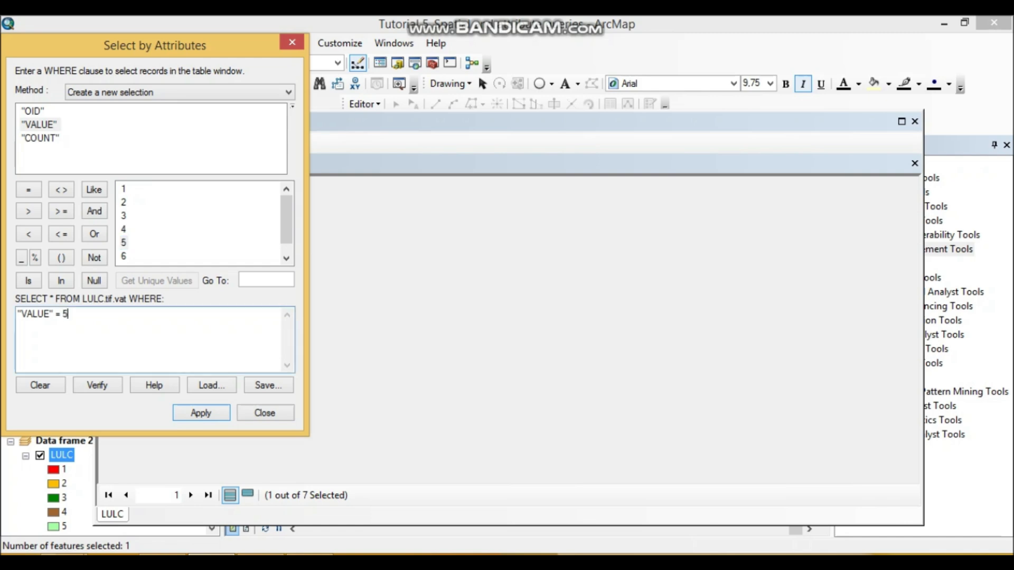
pyautogui.click(201, 413)
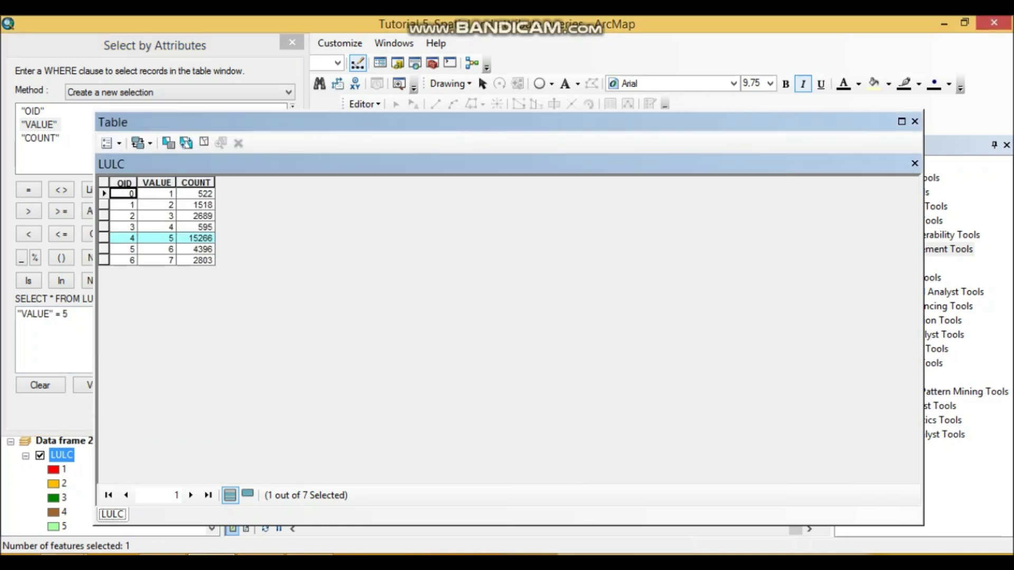
# Close the LULC attribute table and clear the selection on the map
pyautogui.click(914, 122)
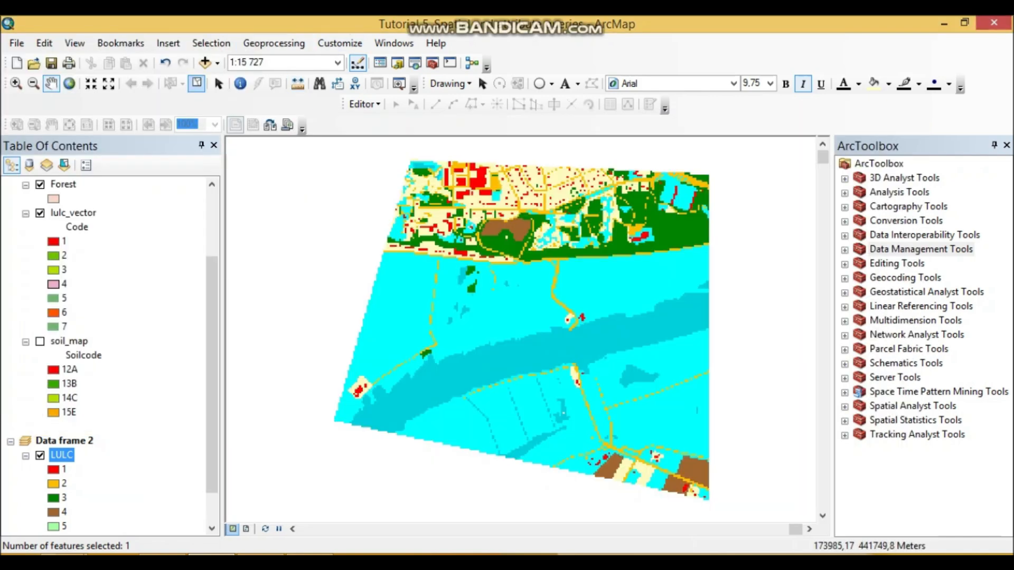
pyautogui.click(197, 83)
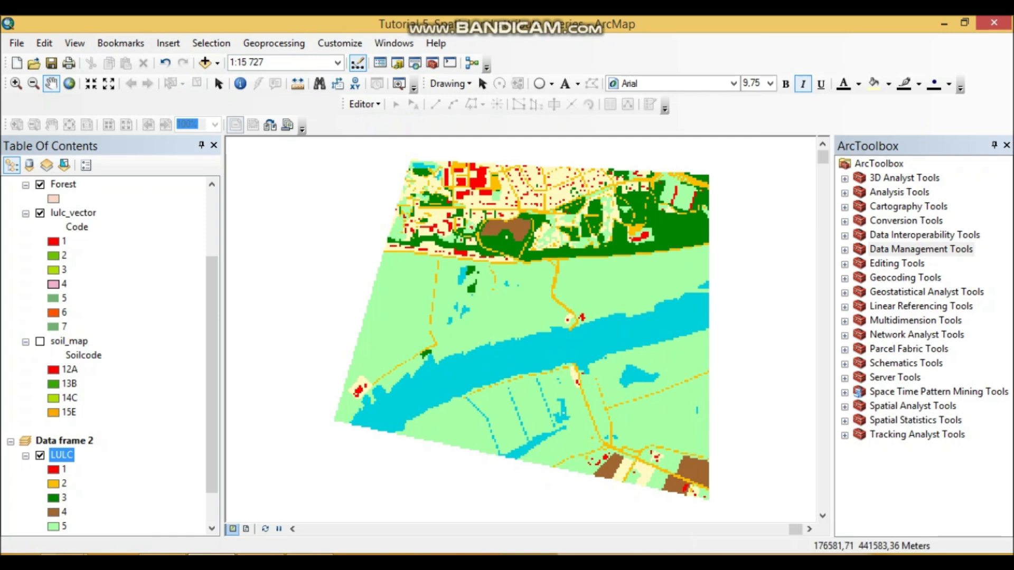
pyautogui.moveTo(615, 264); pyautogui.dragTo(575, 256)
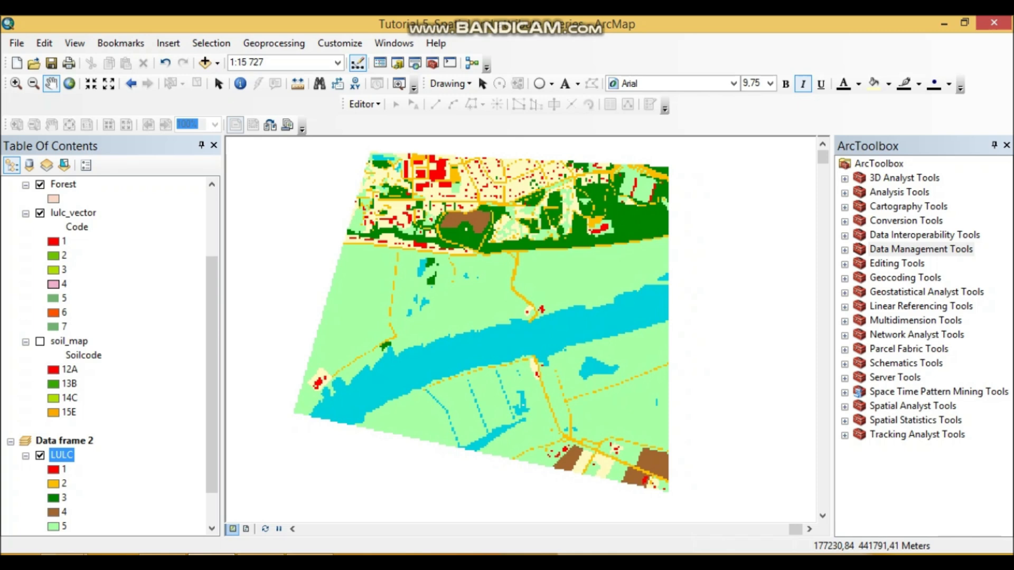
# Start the Con tool from the Spatial Analyst Conditional toolset and set LULC as the input conditional raster
pyautogui.click(844, 406)
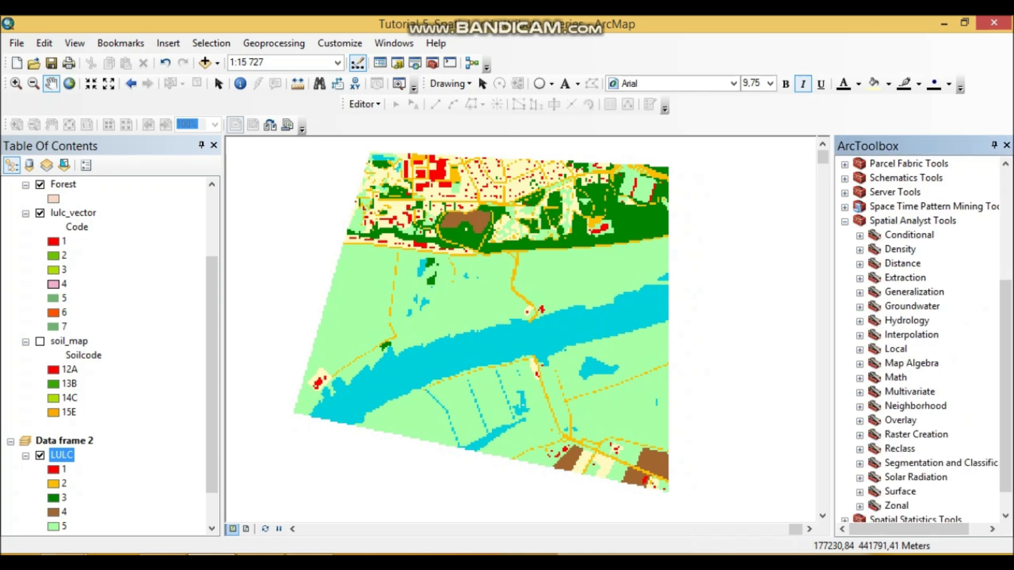
pyautogui.doubleClick(909, 235)
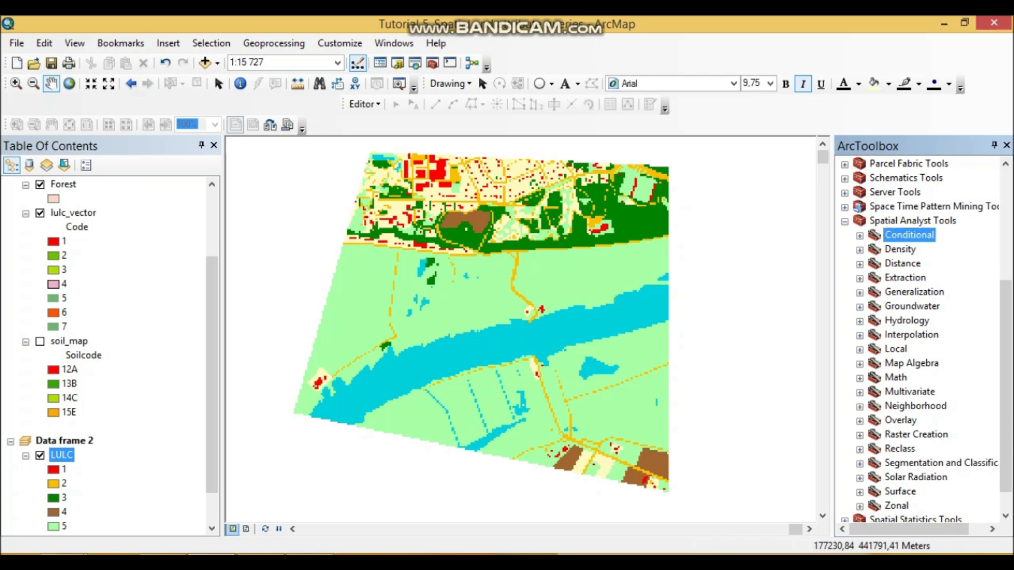
pyautogui.doubleClick(908, 250)
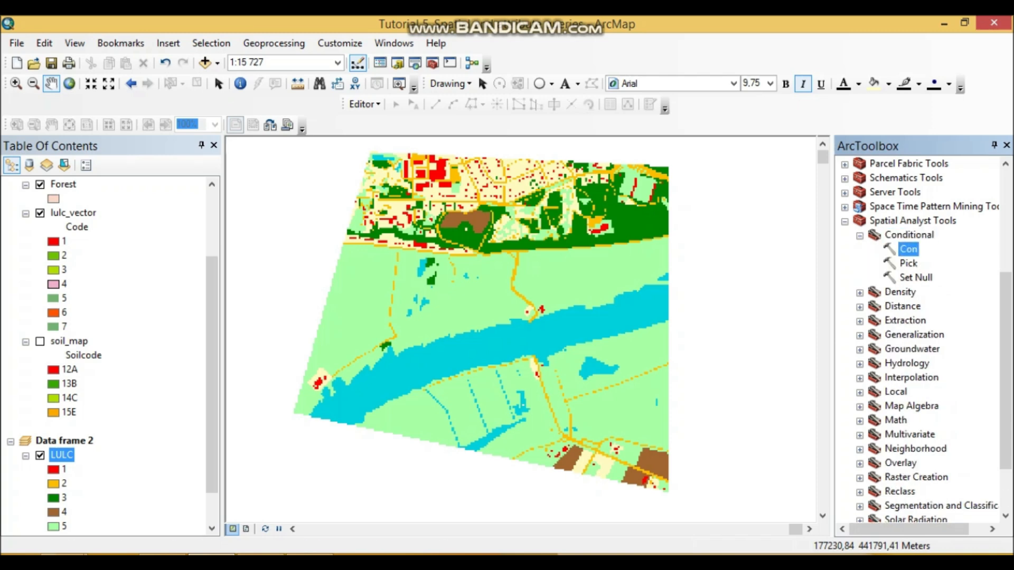
pyautogui.moveTo(739, 32); pyautogui.dragTo(585, 109)
pyautogui.click(763, 154)
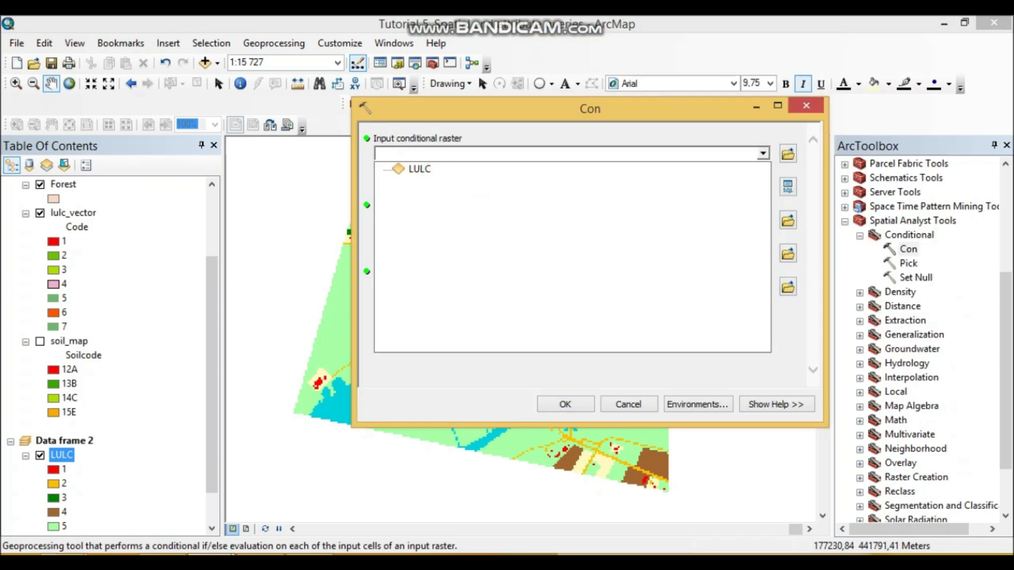
pyautogui.click(420, 169)
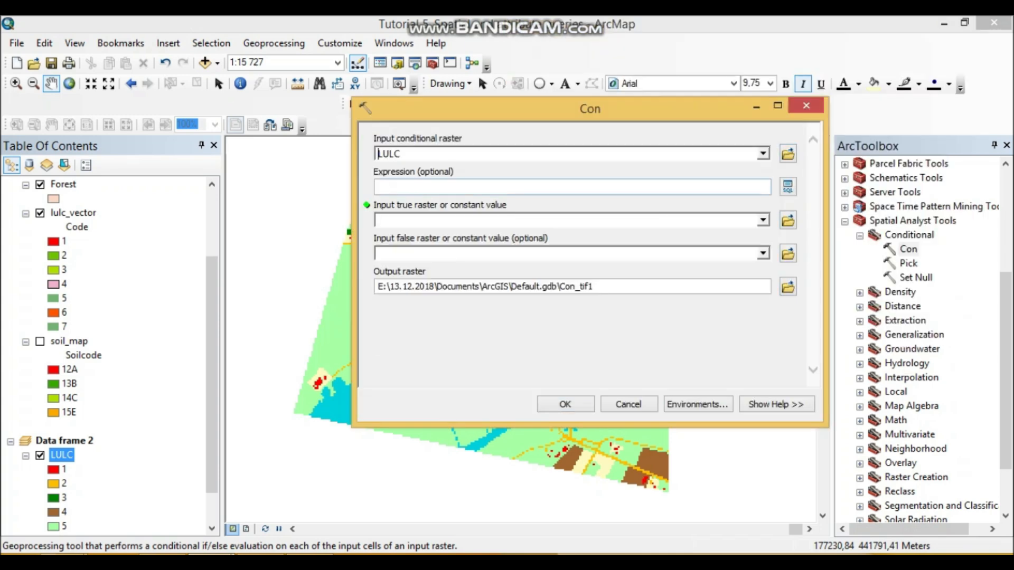
# Build and verify the Con expression "VALUE" = 5, and set LULC as the input true raster
pyautogui.click(788, 186)
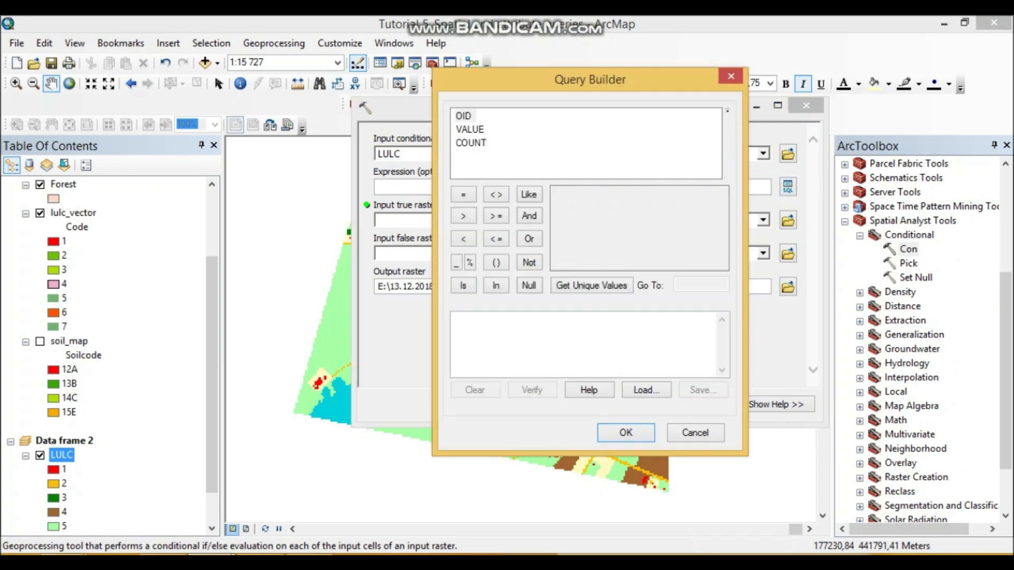
pyautogui.moveTo(590, 79); pyautogui.dragTo(682, 110)
pyautogui.doubleClick(562, 160)
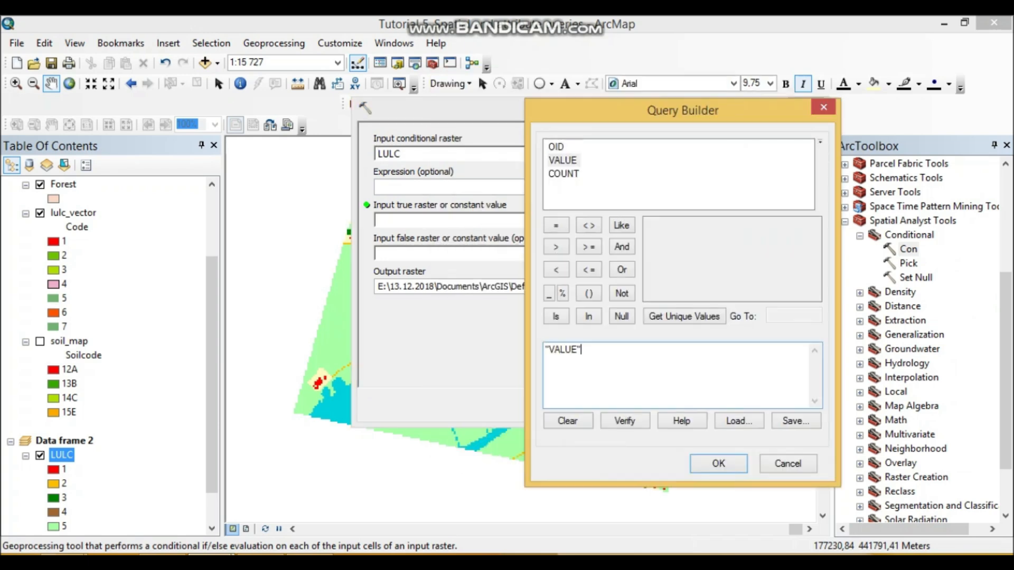
pyautogui.click(556, 225)
pyautogui.click(684, 316)
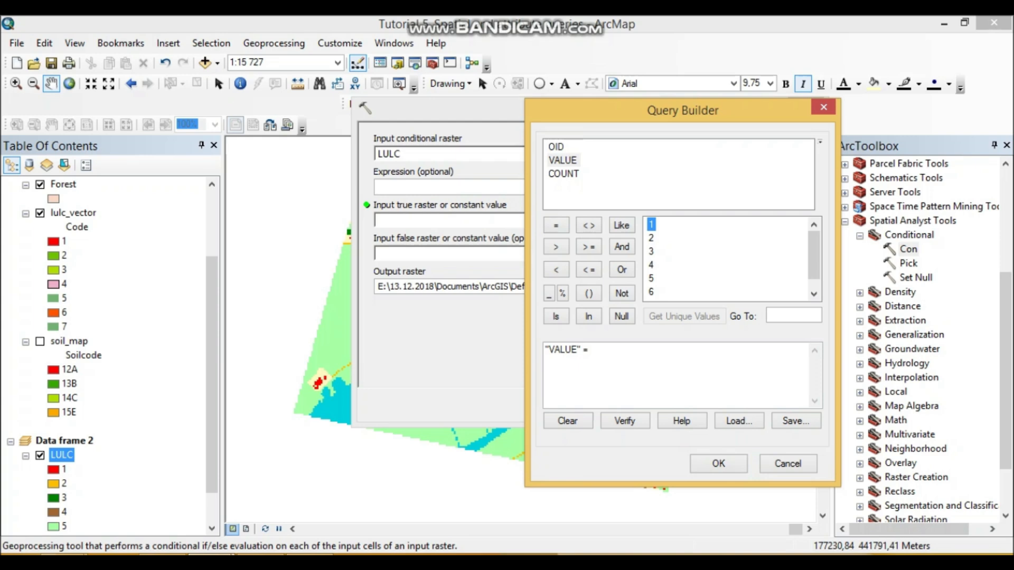
pyautogui.doubleClick(651, 278)
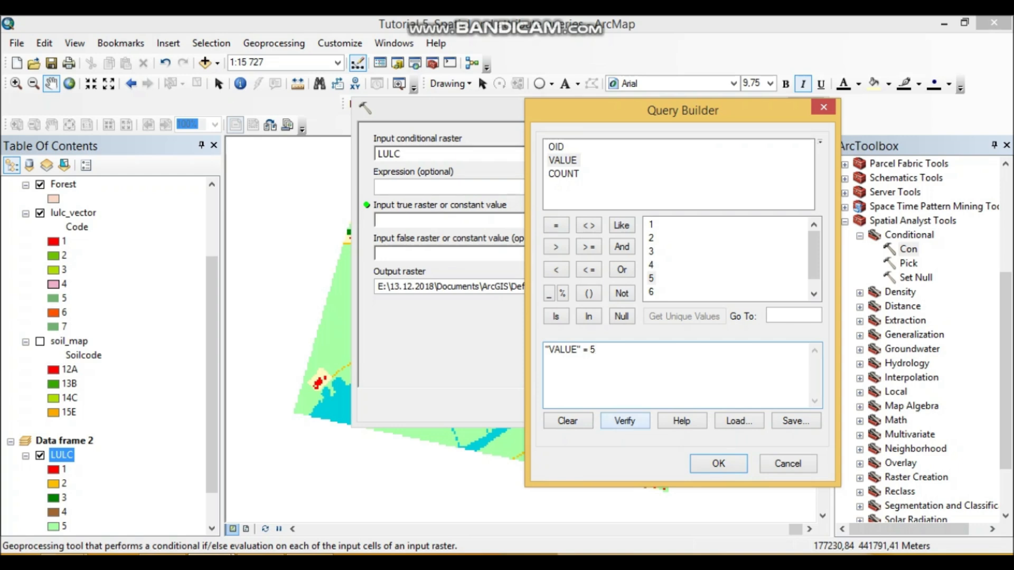
pyautogui.click(625, 420)
pyautogui.click(576, 344)
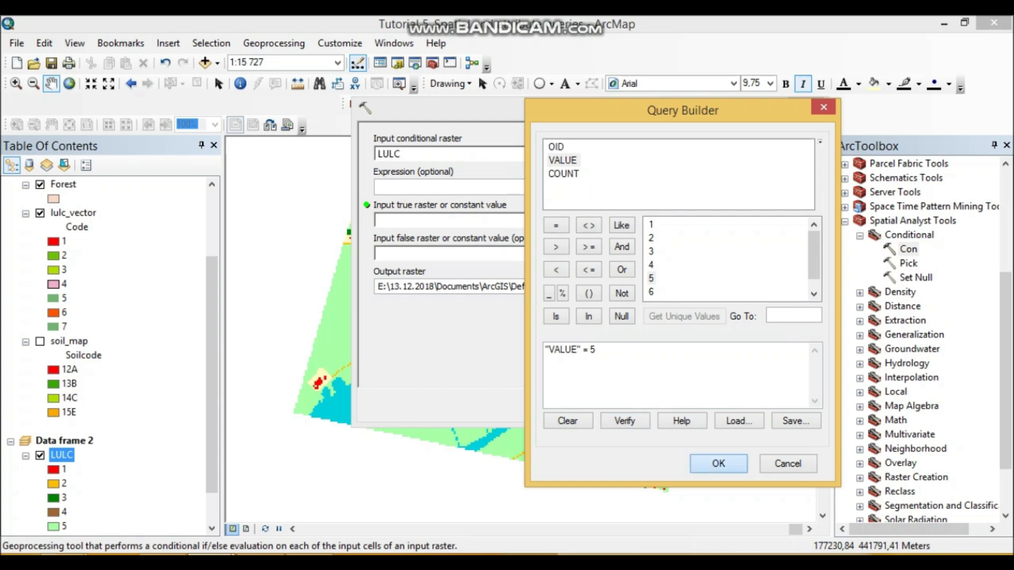
pyautogui.click(718, 464)
pyautogui.click(762, 220)
pyautogui.click(416, 235)
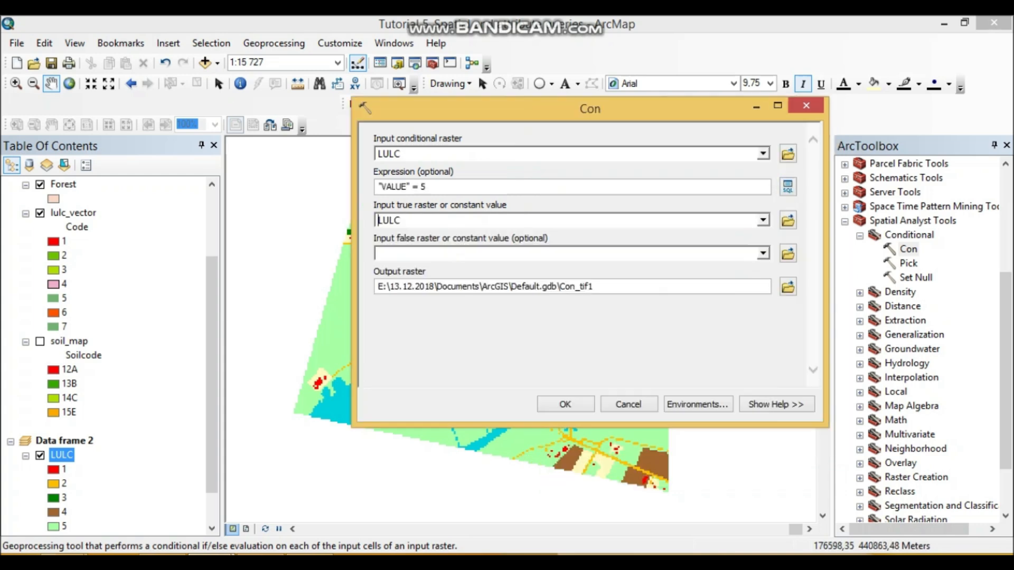
# Switch to the Word document to check the Raster Queries exercise, and return to the Con tool in ArcMap
pyautogui.click(163, 562)
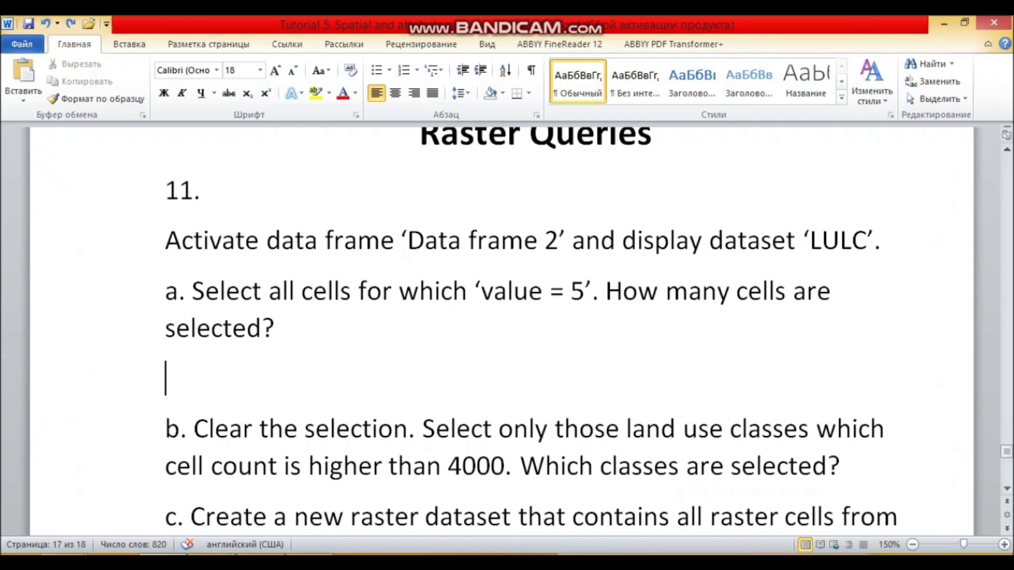
pyautogui.hotkey('ctrl', 'v')
pyautogui.click(211, 562)
pyautogui.click(298, 485)
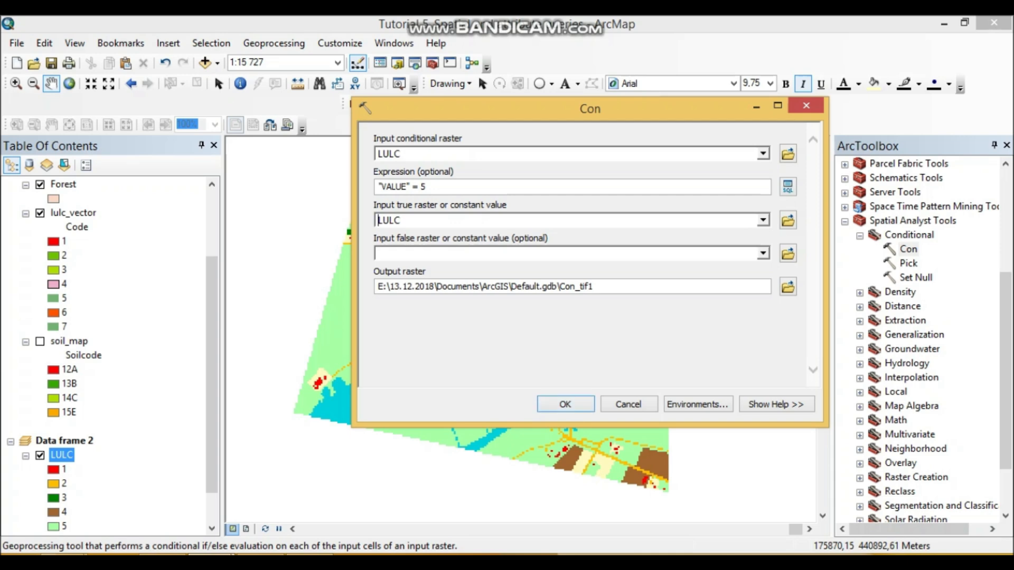
# Try to save the output raster as Raster_con using the E:\13.12.2018\Desktop\PIU\UDEMY\Docs\Workspace folder connection
pyautogui.click(788, 286)
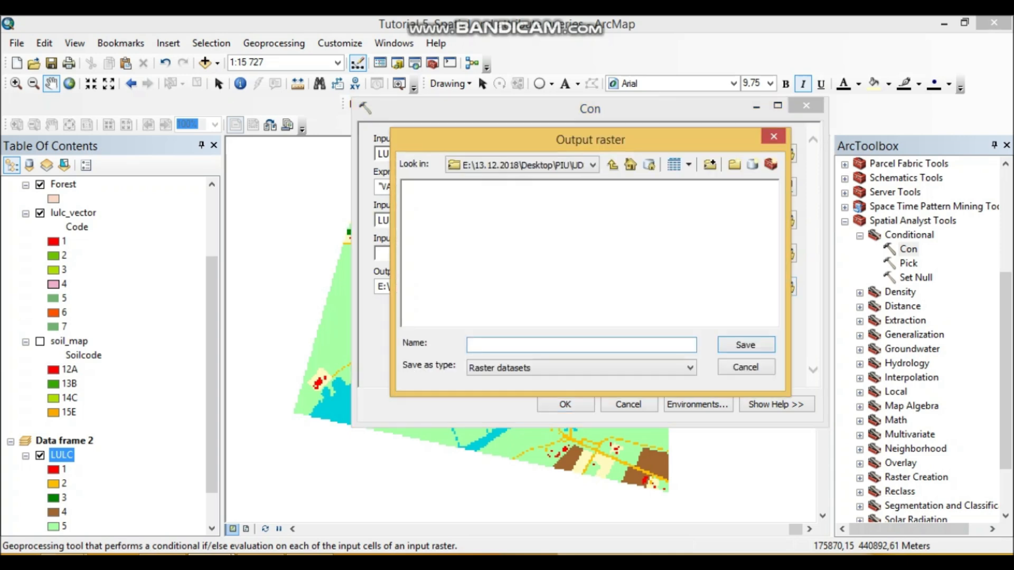
pyautogui.click(612, 165)
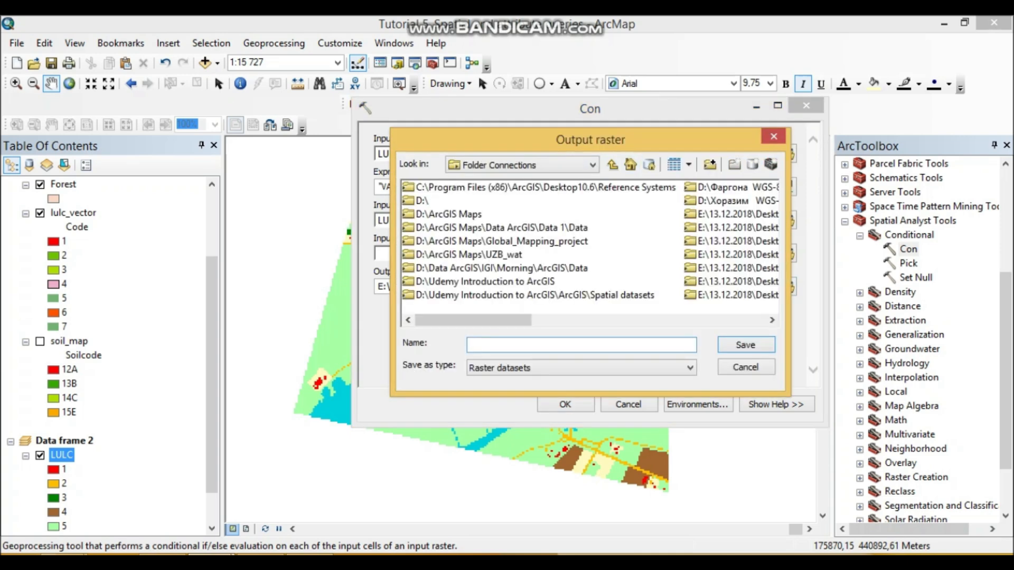
pyautogui.click(534, 295)
pyautogui.scroll(-1, 590, 248)
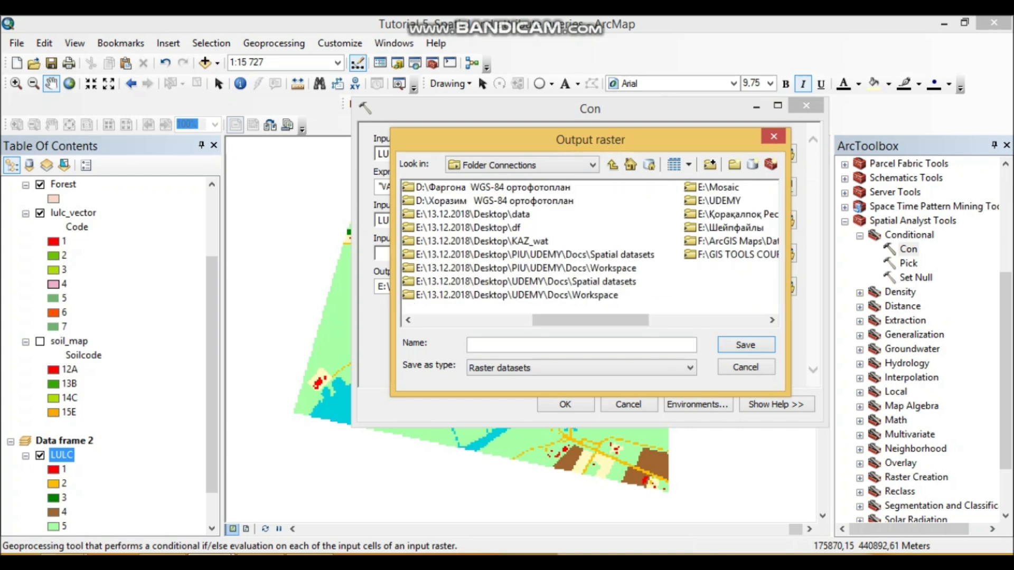
pyautogui.click(525, 268)
pyautogui.click(745, 345)
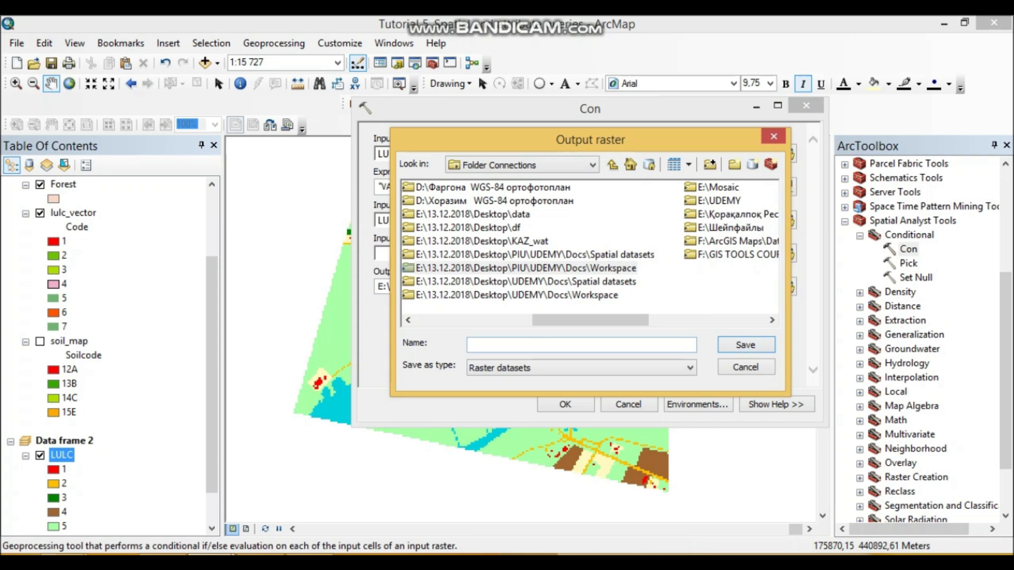
pyautogui.click(581, 344)
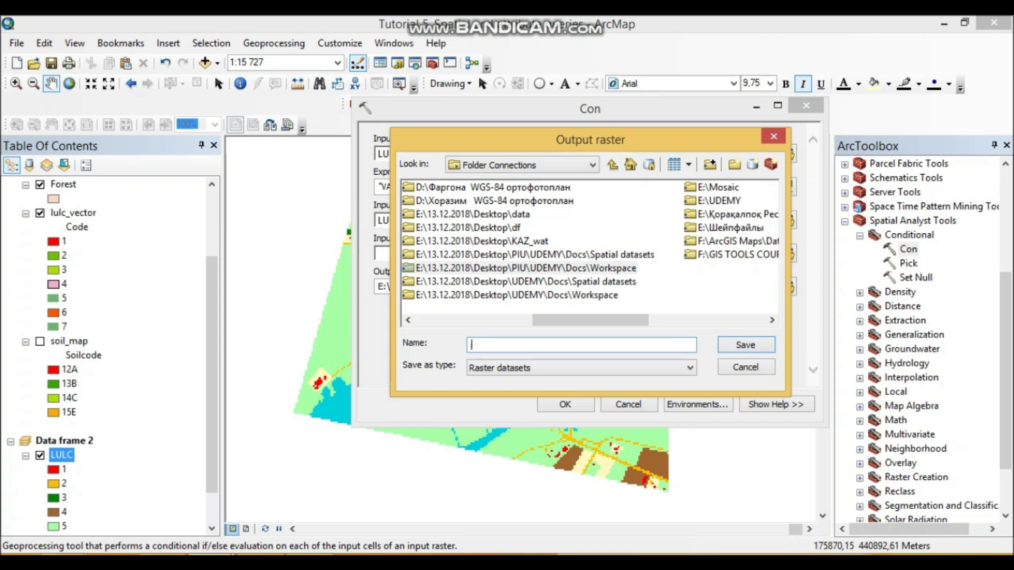
pyautogui.write('Raster_con')
pyautogui.click(745, 345)
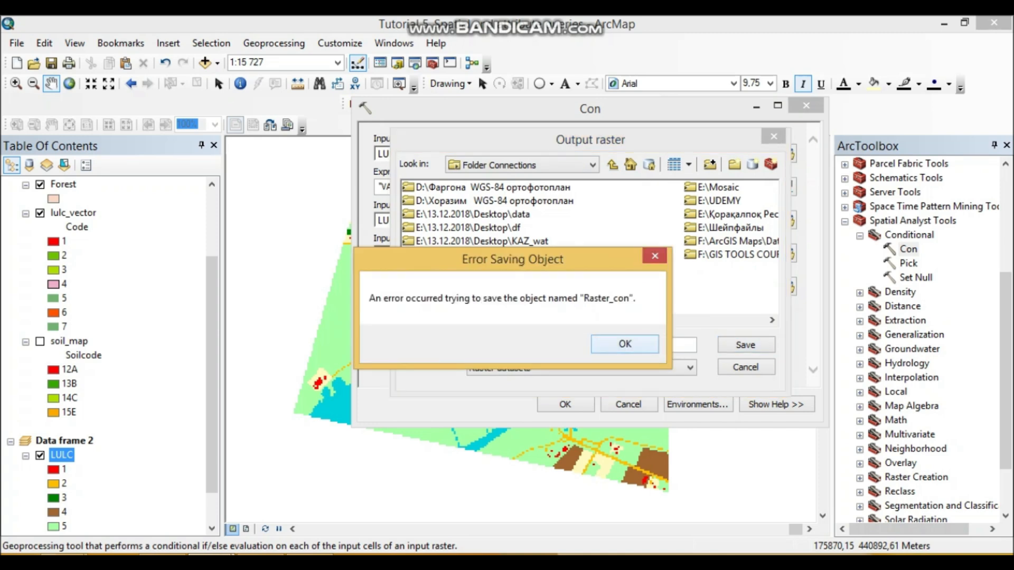
pyautogui.click(625, 345)
# Set the output raster to Raster_con in E:\13.12.2018\Desktop\UDEMY\Docs\Workspace and try to run the Con tool
pyautogui.click(528, 296)
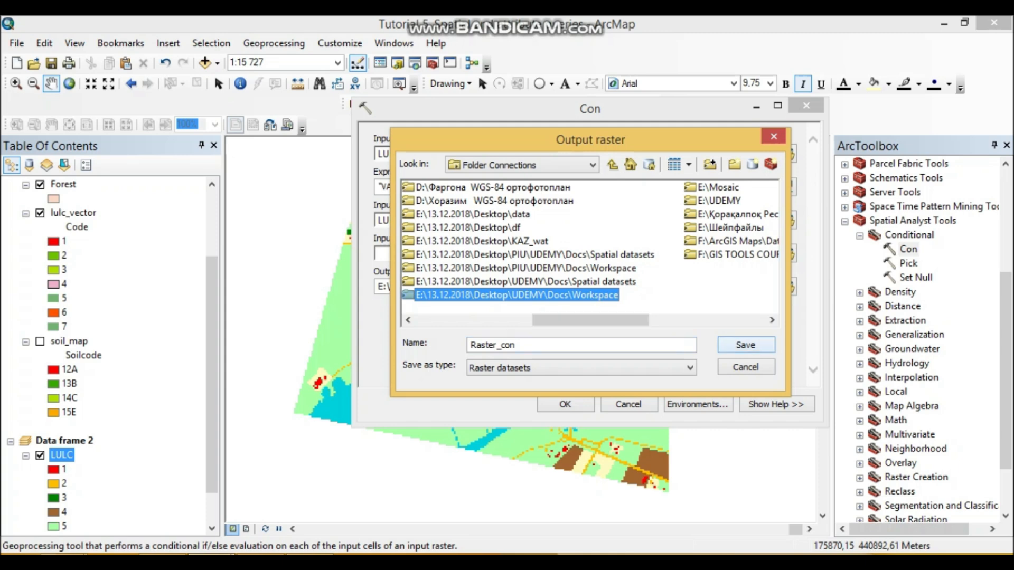
pyautogui.click(746, 345)
pyautogui.click(625, 344)
pyautogui.doubleClick(549, 295)
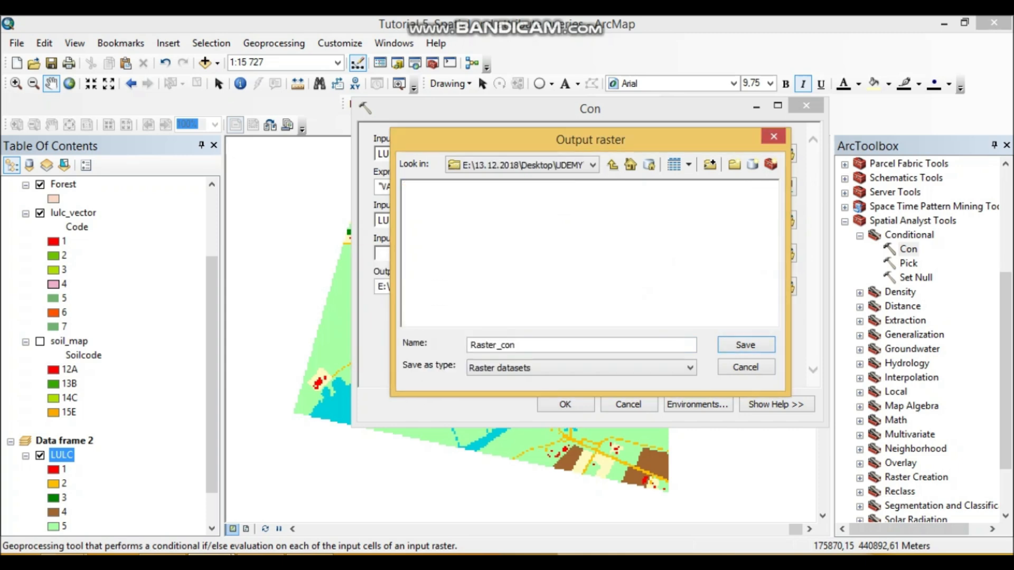
pyautogui.click(745, 345)
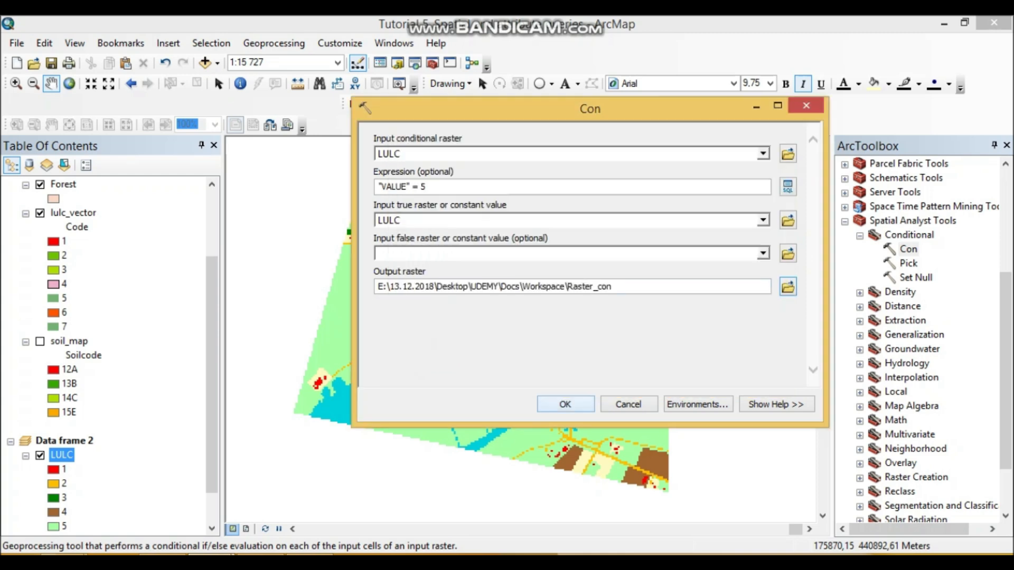
pyautogui.press('Return')
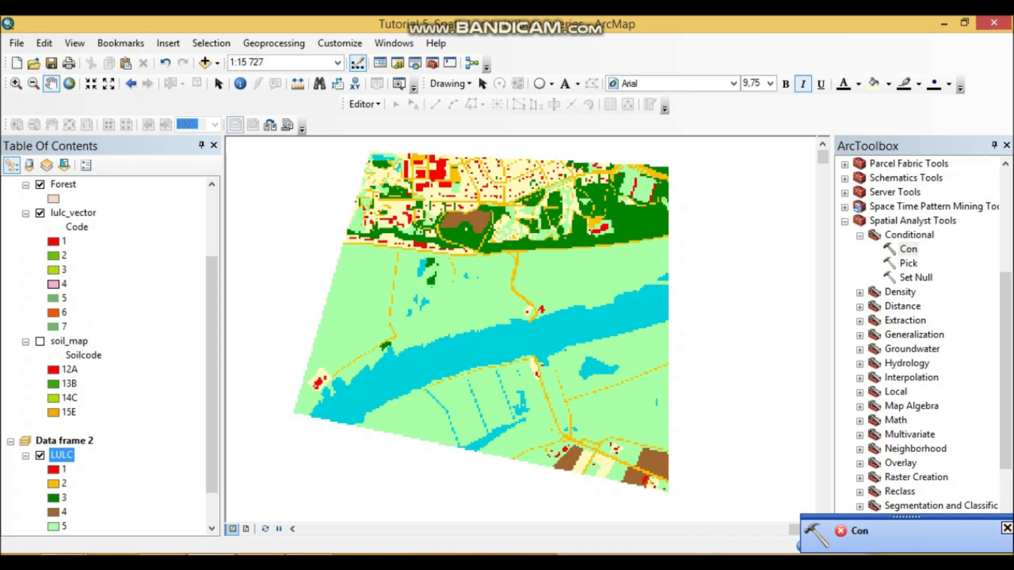
# Reopen the Con tool and set LULC as its input conditional raster
pyautogui.doubleClick(908, 250)
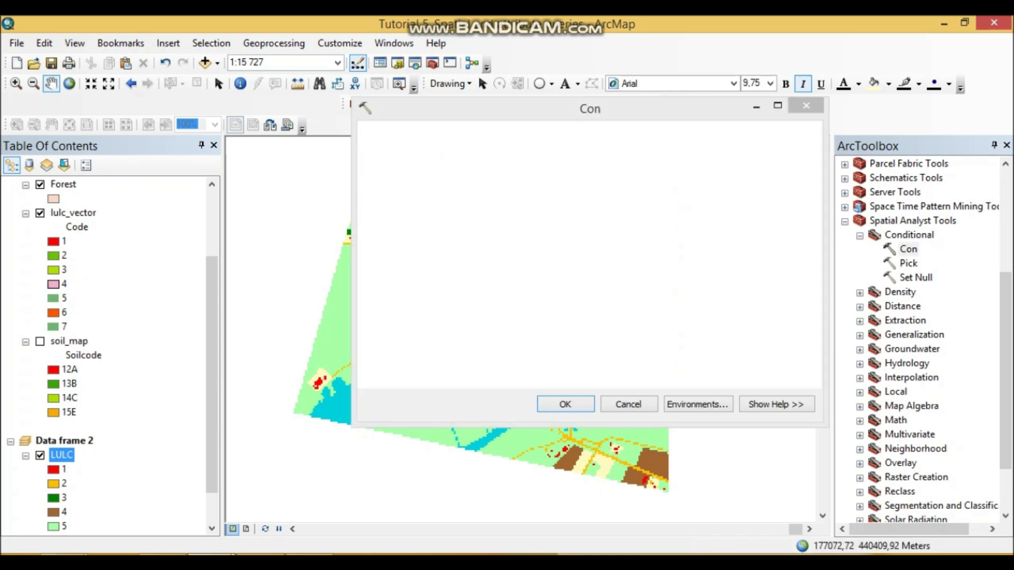
pyautogui.click(763, 154)
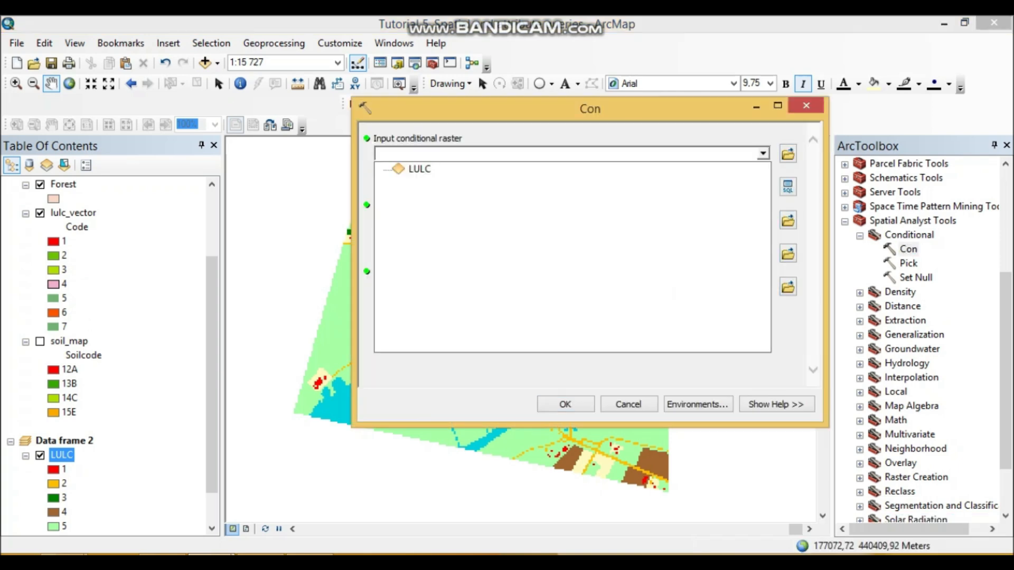
pyautogui.click(423, 169)
# Build the expression "VALUE" = 5 for the Con tool's conditional raster
pyautogui.click(787, 186)
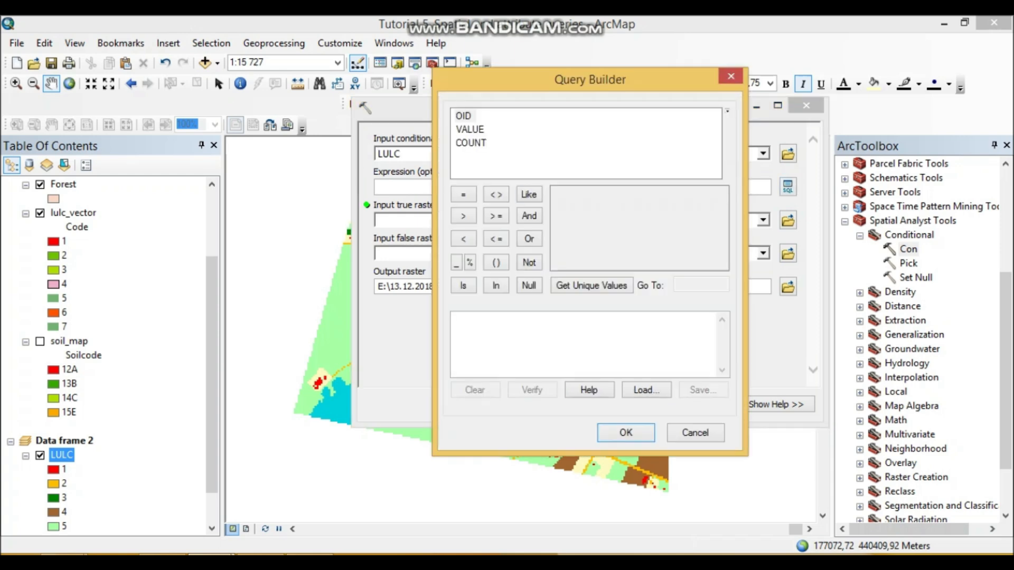
pyautogui.doubleClick(469, 129)
pyautogui.click(463, 194)
pyautogui.click(591, 285)
pyautogui.doubleClick(558, 247)
pyautogui.click(626, 432)
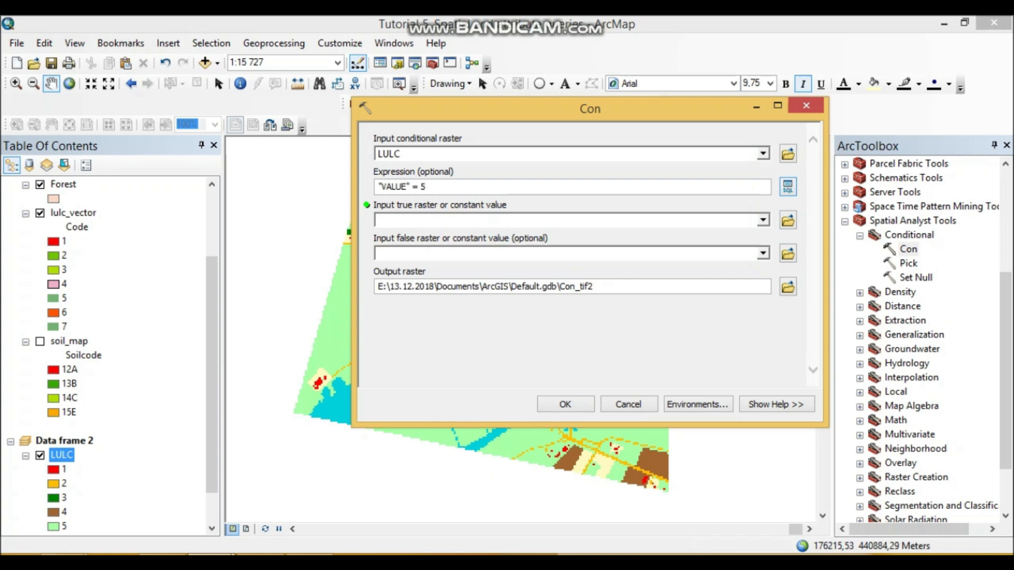
# Use LULC as the true raster, name the output raster rastet_con in Default.gdb, and run the Con tool
pyautogui.click(762, 220)
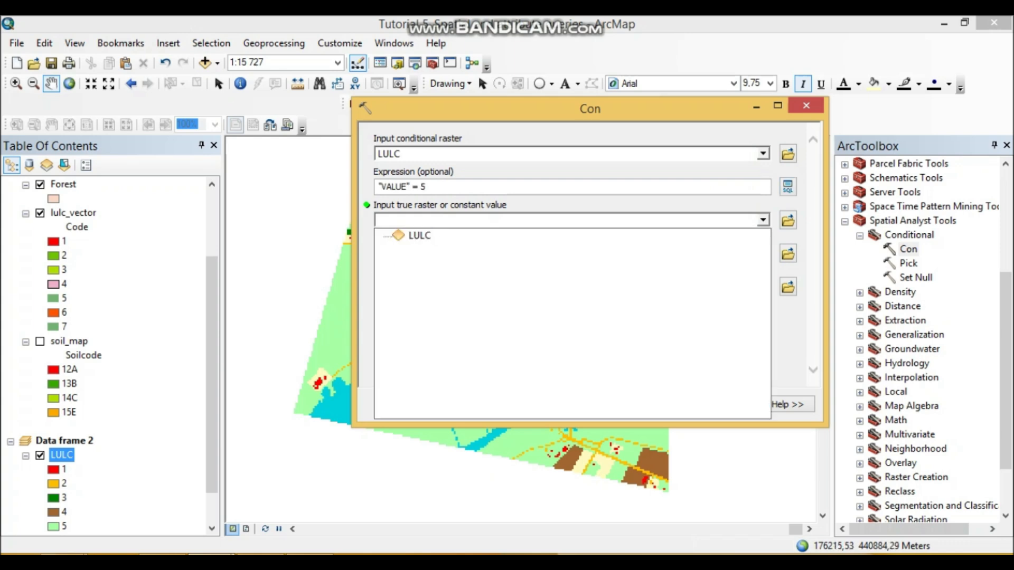
pyautogui.click(417, 235)
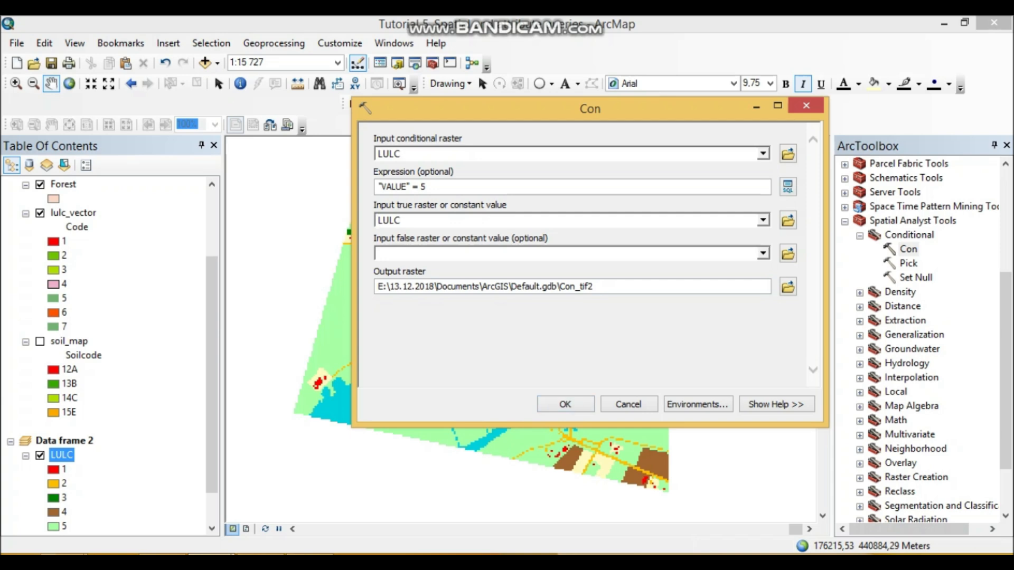
pyautogui.moveTo(594, 287); pyautogui.dragTo(559, 286)
pyautogui.write('r')
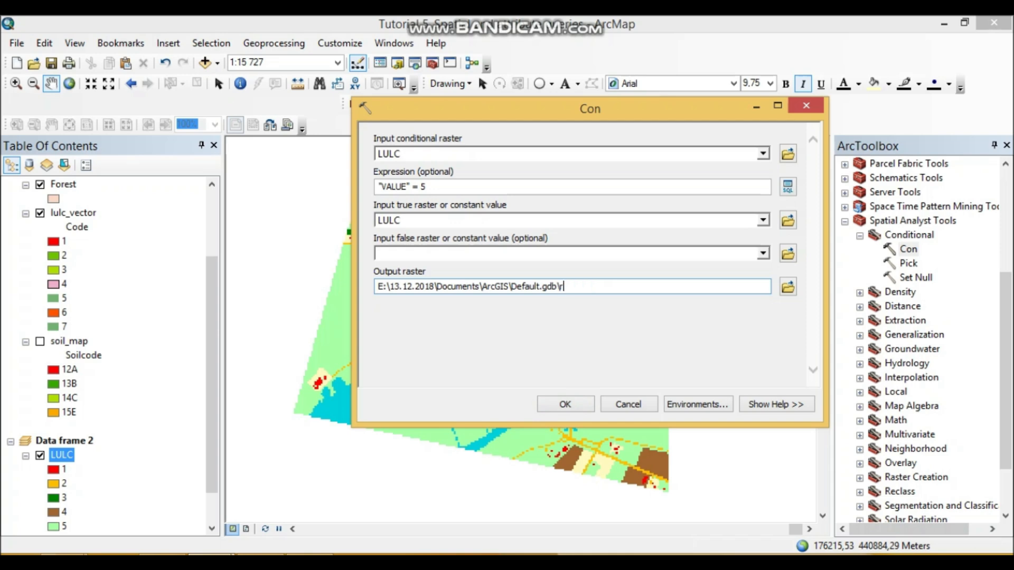
pyautogui.write('astet_con')
pyautogui.press('Return')
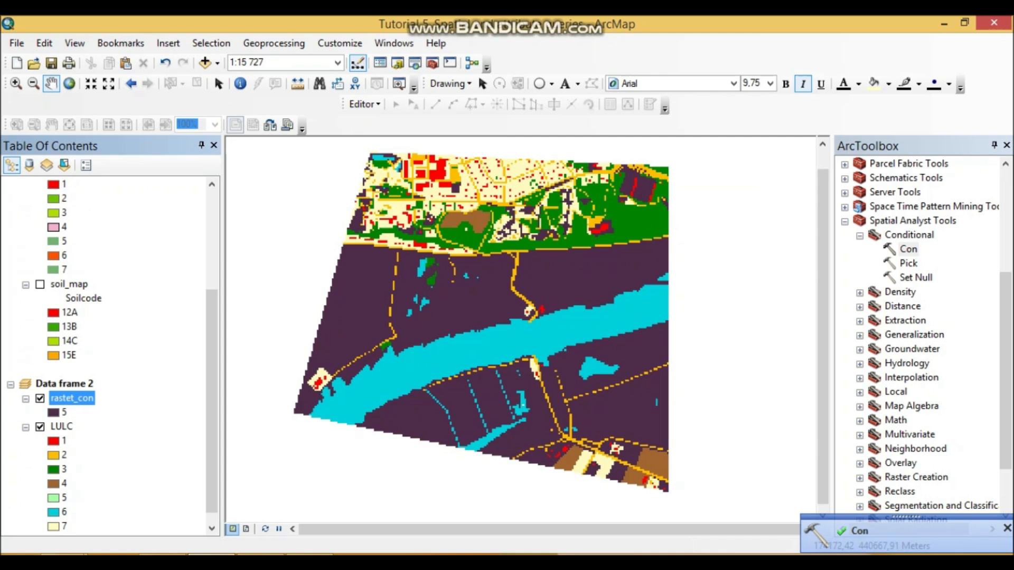
# Hide the LULC layer and paste a screenshot of the rastet_con map into the Word document above exercise b
pyautogui.click(40, 426)
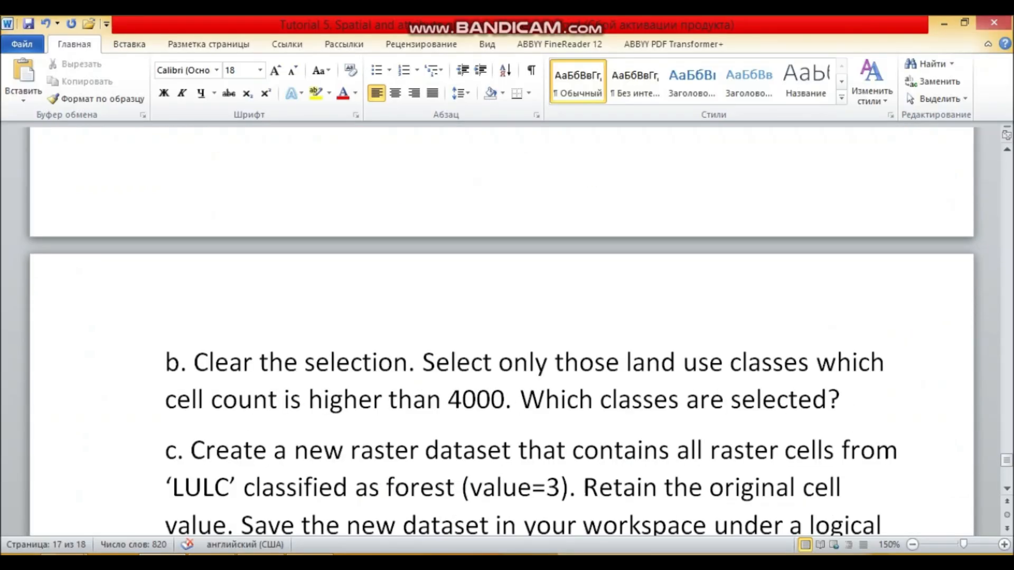
pyautogui.scroll(3, 502, 338)
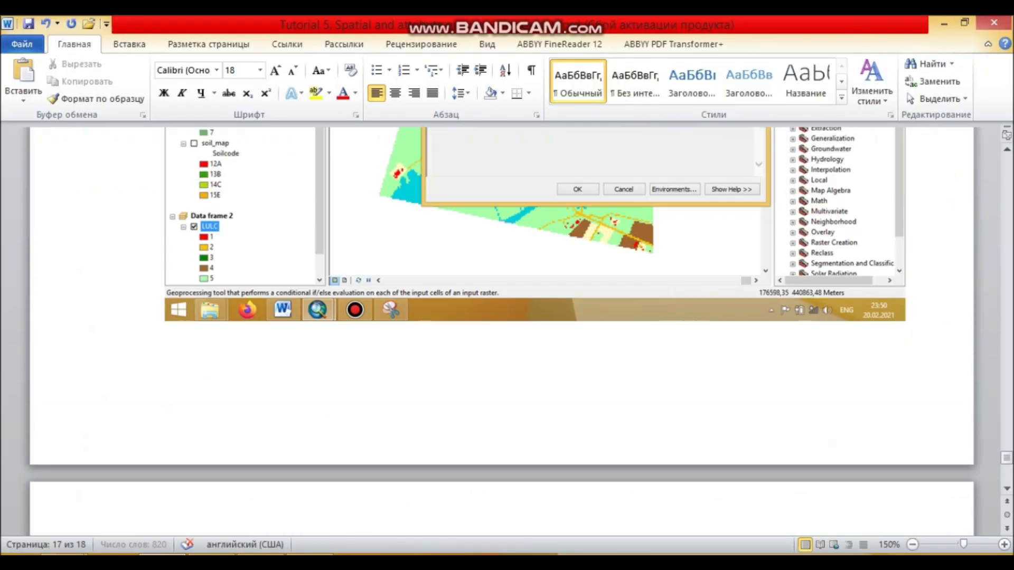
pyautogui.hotkey('ctrl', 'v')
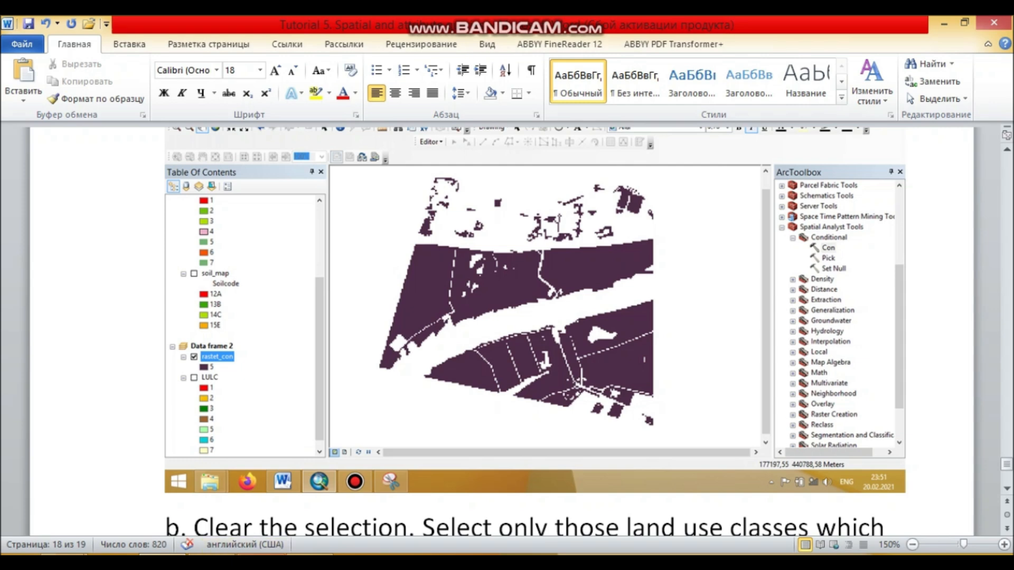
# Return to ArcMap and check the cell count in the attribute table of rastet_con
pyautogui.click(213, 561)
pyautogui.rightClick(76, 402)
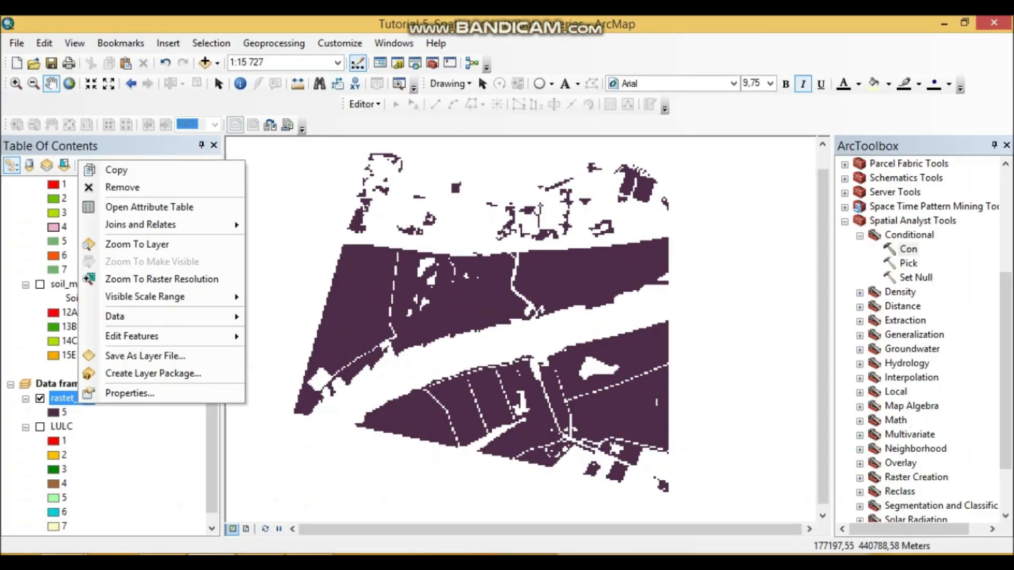
pyautogui.click(132, 205)
pyautogui.click(235, 194)
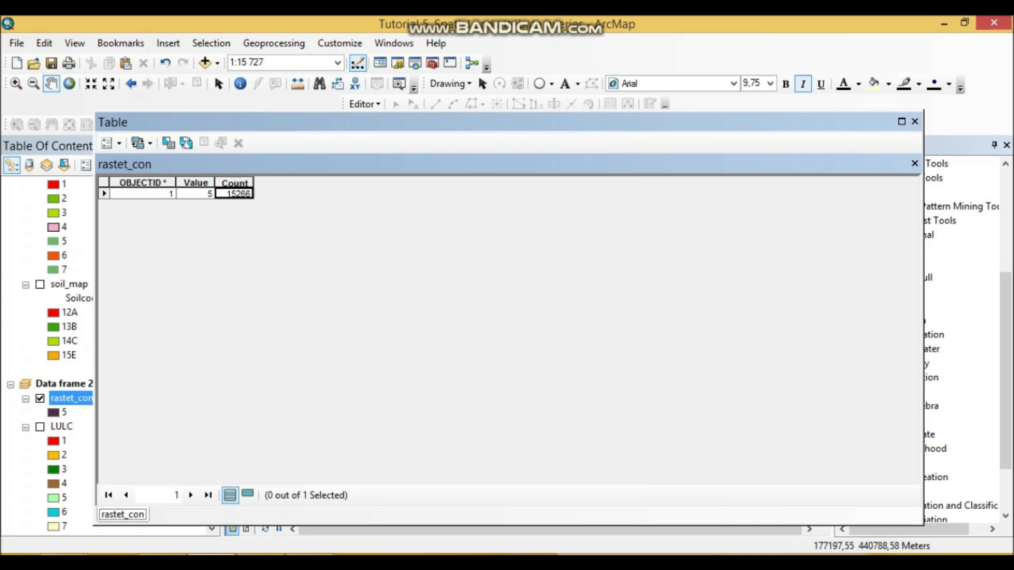
pyautogui.click(914, 121)
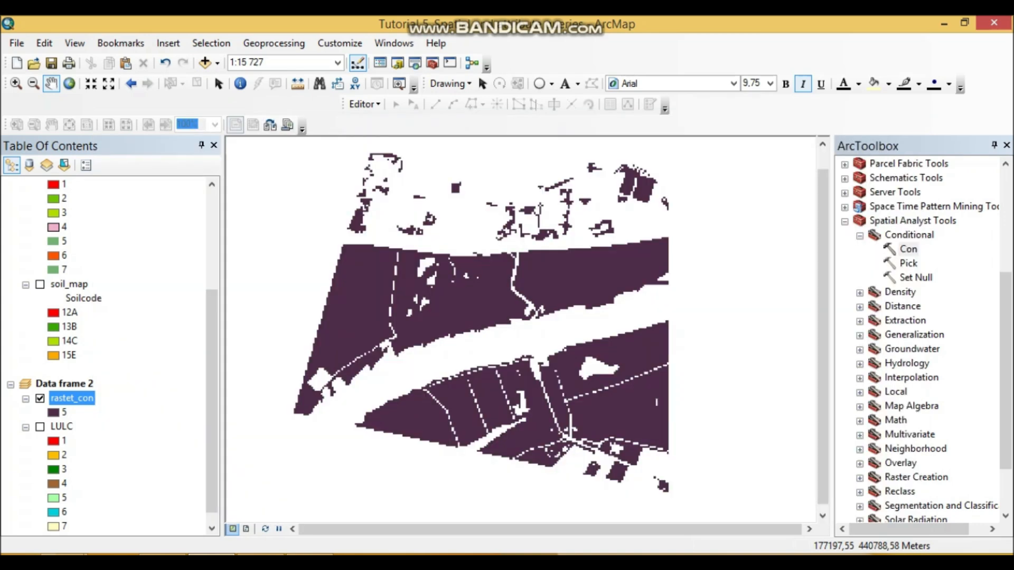
# Add an empty line under exercise b in the Word document and return to ArcMap
pyautogui.click(162, 560)
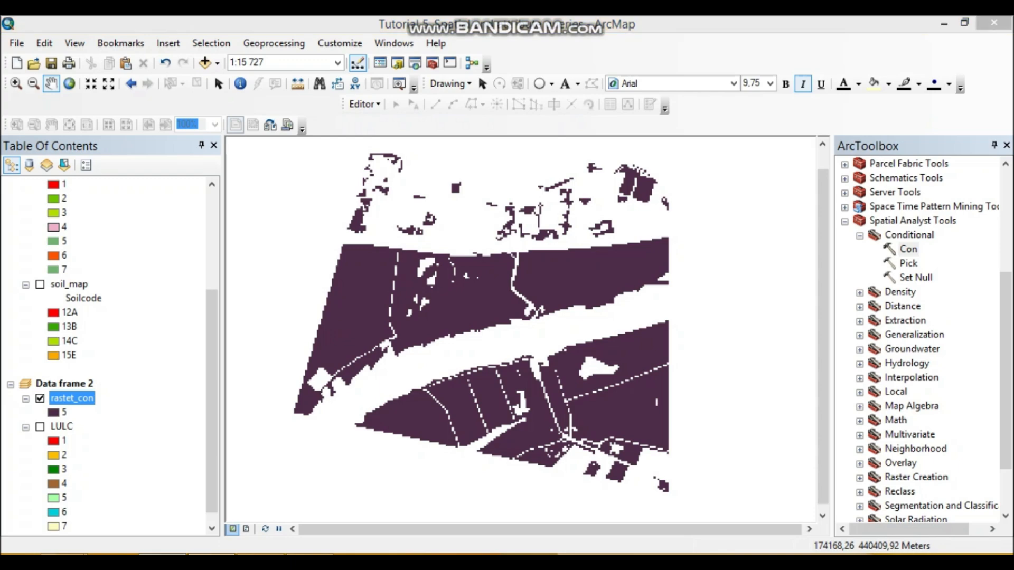
pyautogui.scroll(-6, 506, 333)
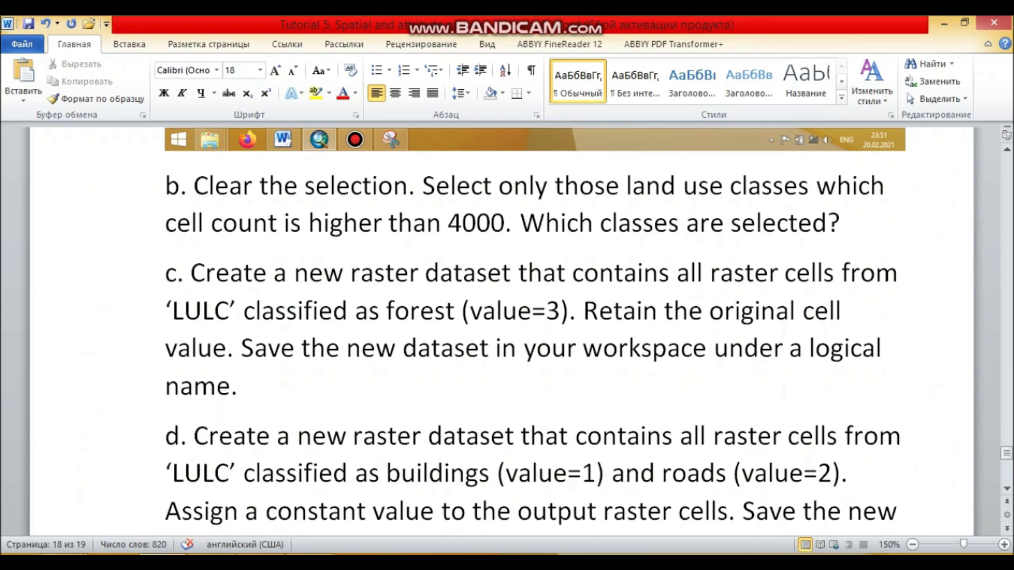
pyautogui.press('Return')
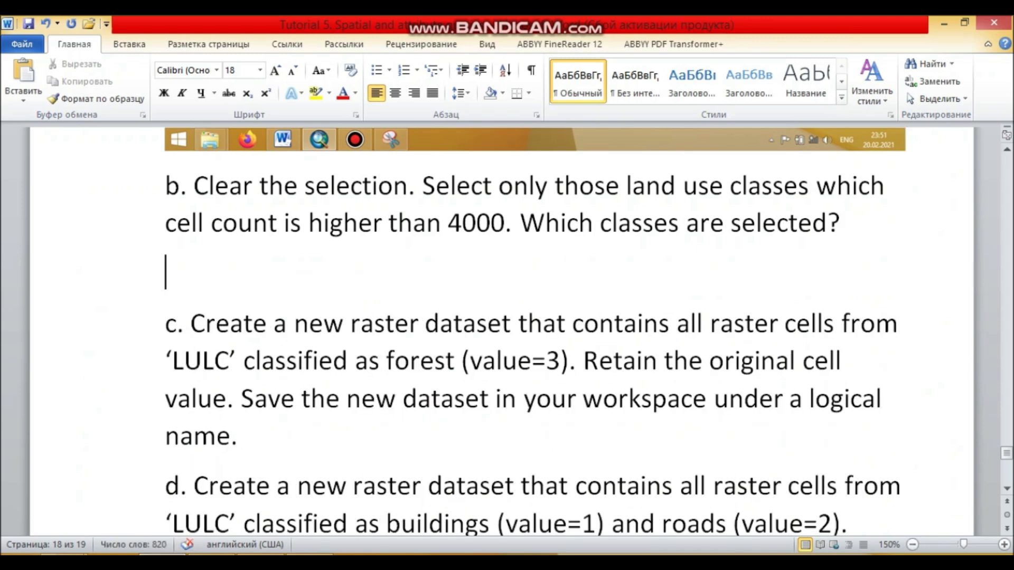
pyautogui.hotkey('alt', 'Tab')
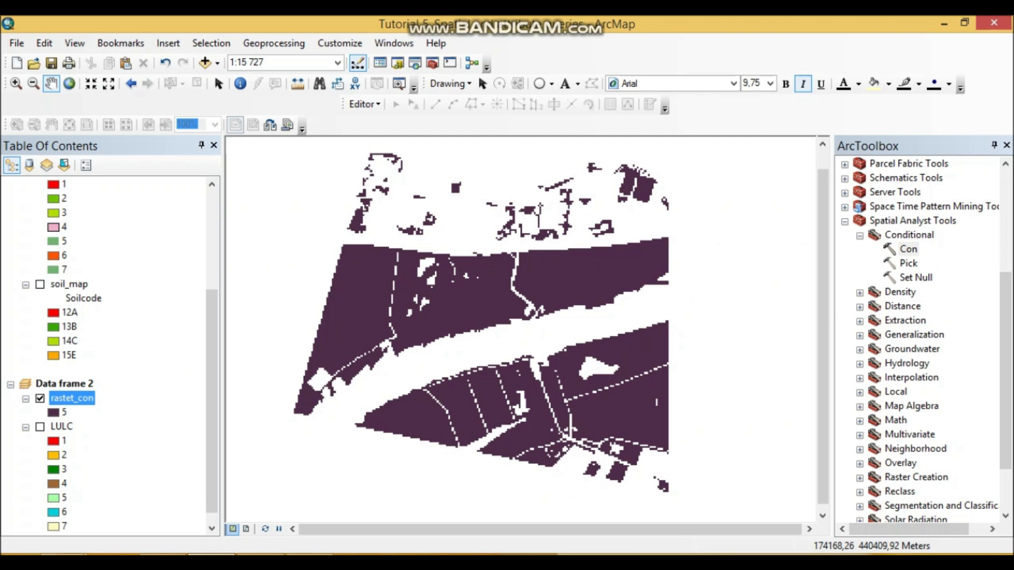
# Show LULC instead of rastet_con and open Select by Attributes for the LULC attribute table
pyautogui.click(39, 398)
pyautogui.click(40, 427)
pyautogui.rightClick(61, 427)
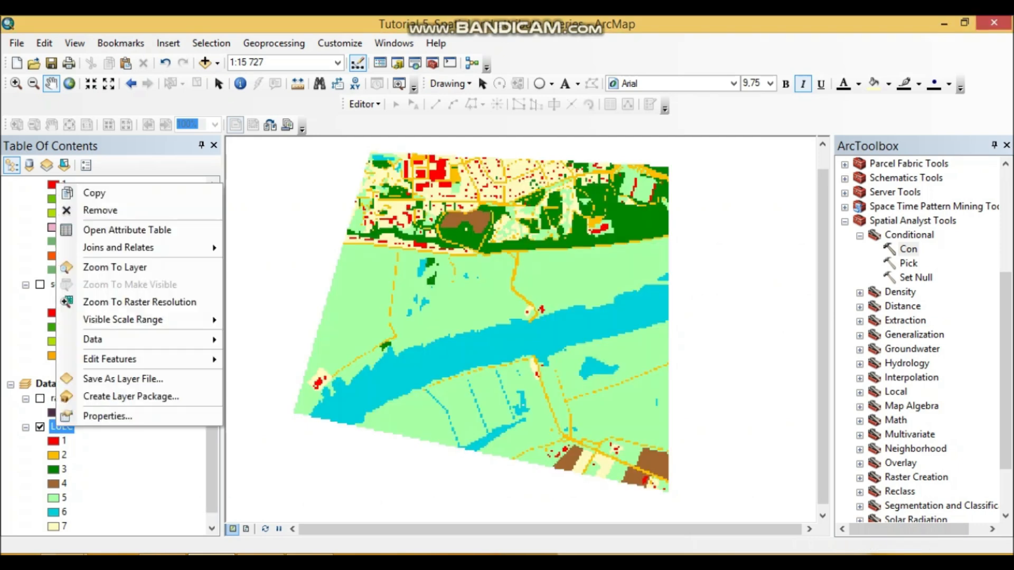
pyautogui.click(127, 229)
pyautogui.click(168, 142)
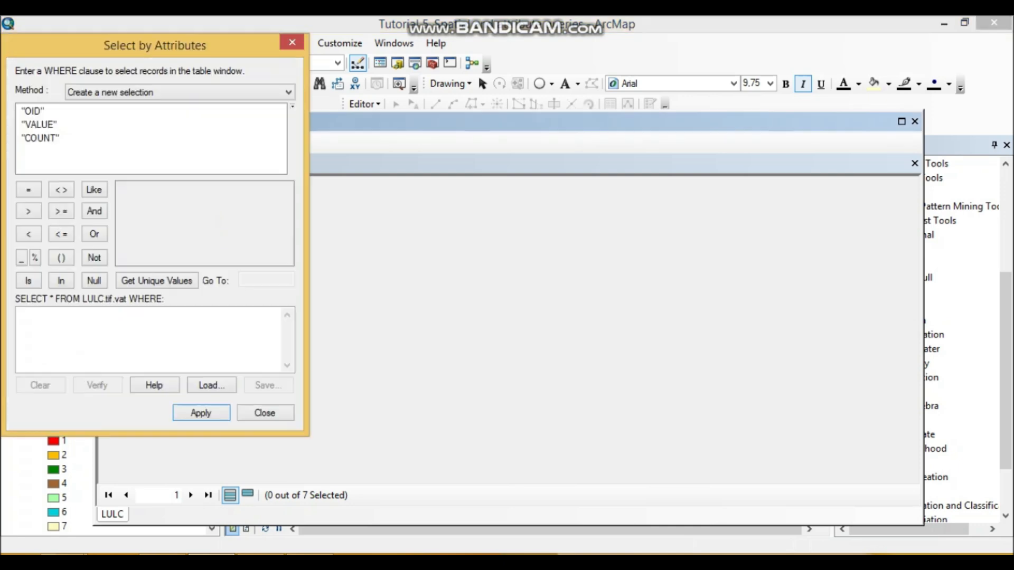
pyautogui.moveTo(154, 45); pyautogui.dragTo(614, 103)
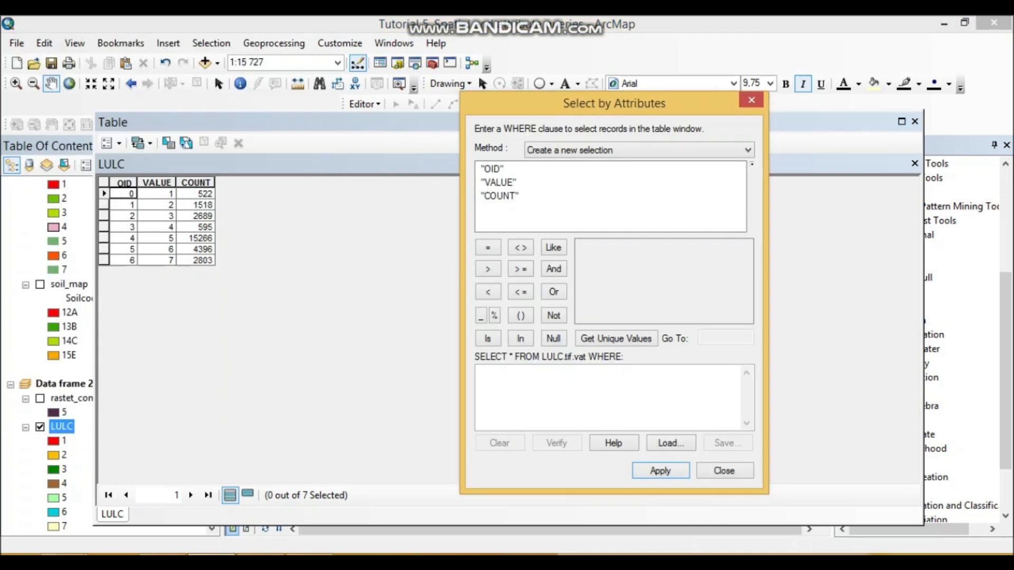
# Select the LULC records that match the expression "COUNT" > 4000
pyautogui.doubleClick(500, 196)
pyautogui.click(487, 269)
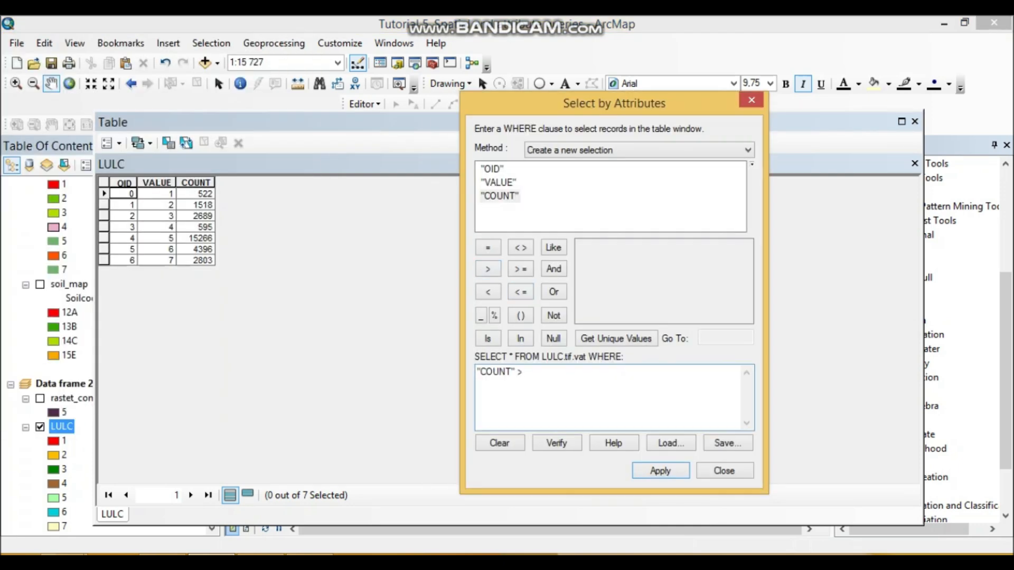
pyautogui.hotkey('alt', 'Tab')
pyautogui.hotkey('alt', 'Tab')
pyautogui.write('4000')
pyautogui.click(660, 471)
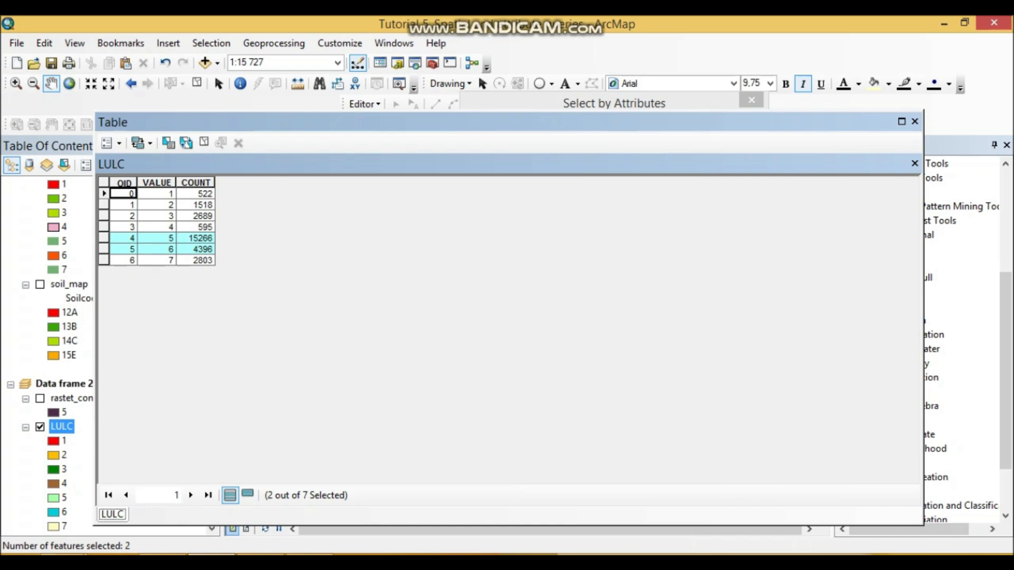
# Paste a screenshot of the LULC selection under exercise b in the Word document and add an empty line after exercise c
pyautogui.hotkey('alt', 'Tab')
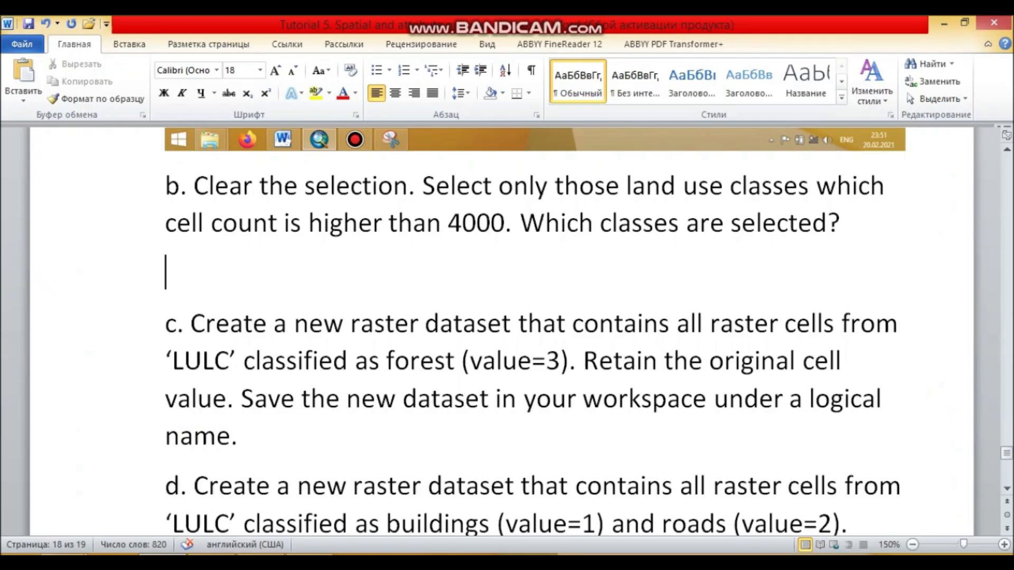
pyautogui.hotkey('ctrl', 'v')
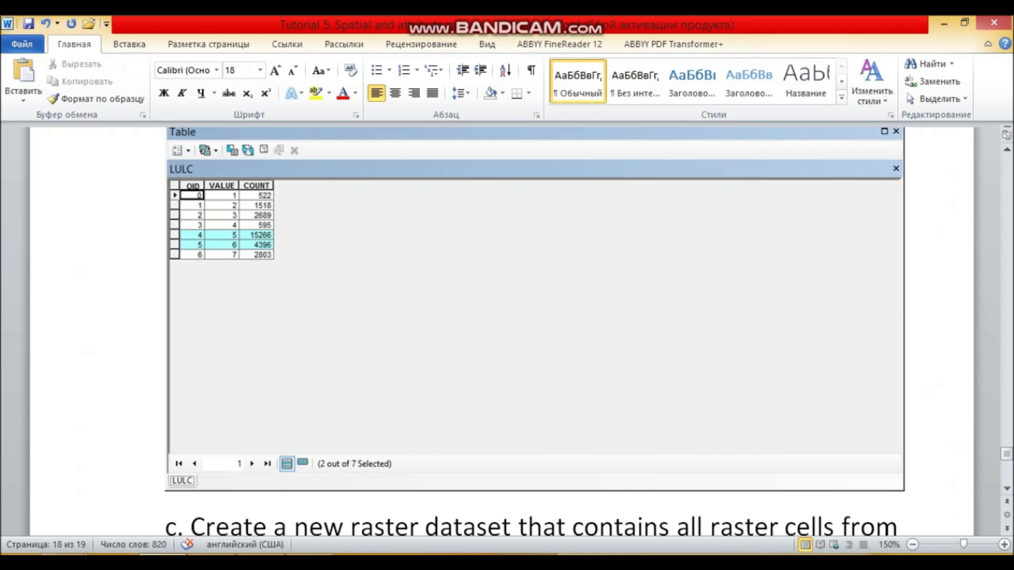
pyautogui.scroll(-5, 528, 317)
pyautogui.scroll(2, 528, 317)
pyautogui.scroll(-2, 528, 317)
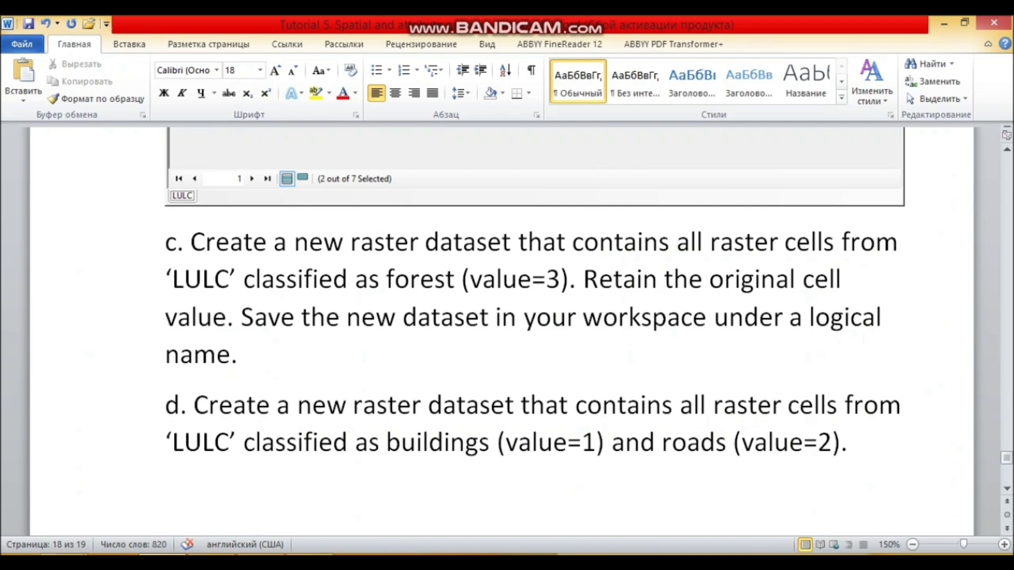
pyautogui.click(239, 355)
pyautogui.press('Return')
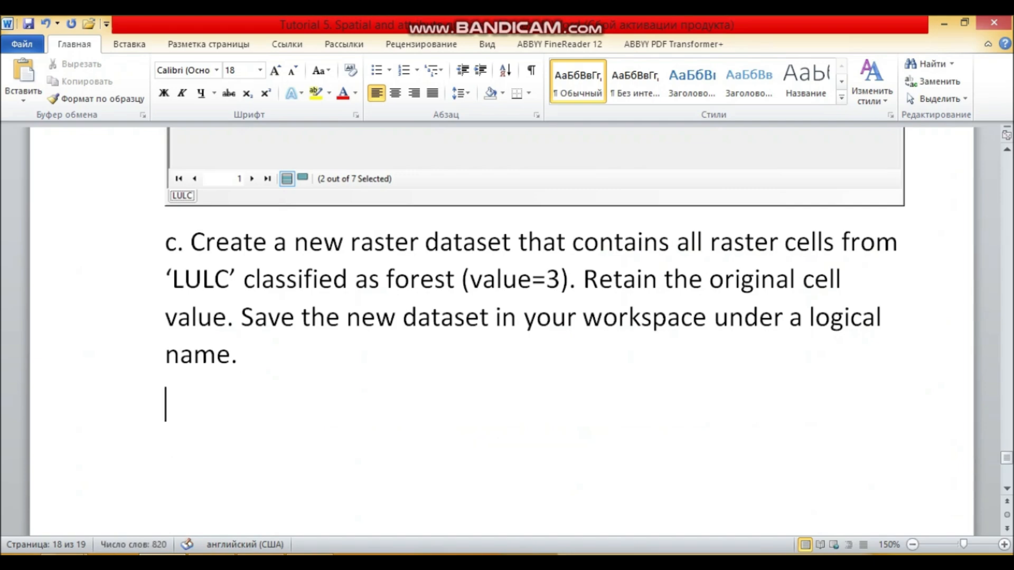
# In ArcMap, clear the selected features and reopen the Con tool with LULC as the input conditional raster
pyautogui.hotkey('alt', 'Tab')
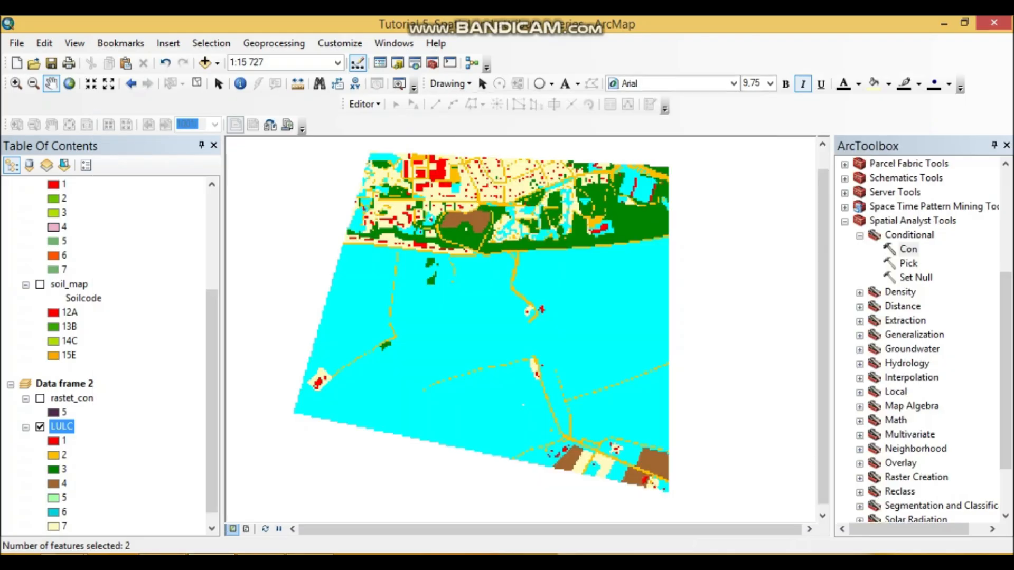
pyautogui.doubleClick(908, 249)
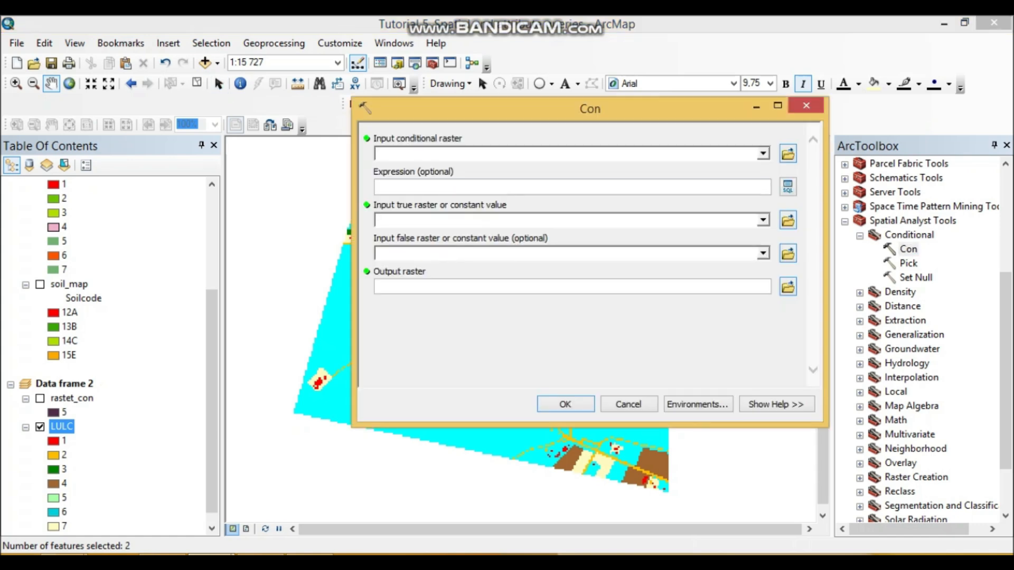
pyautogui.click(196, 83)
pyautogui.click(763, 153)
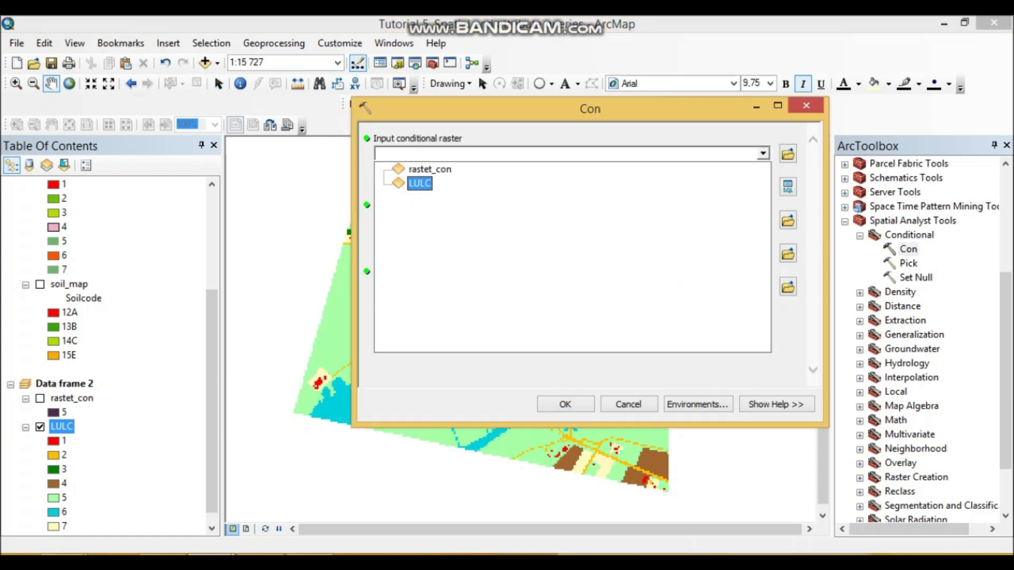
pyautogui.click(420, 183)
# Build the expression "VALUE" = 3 for the Con tool's conditional raster
pyautogui.click(788, 187)
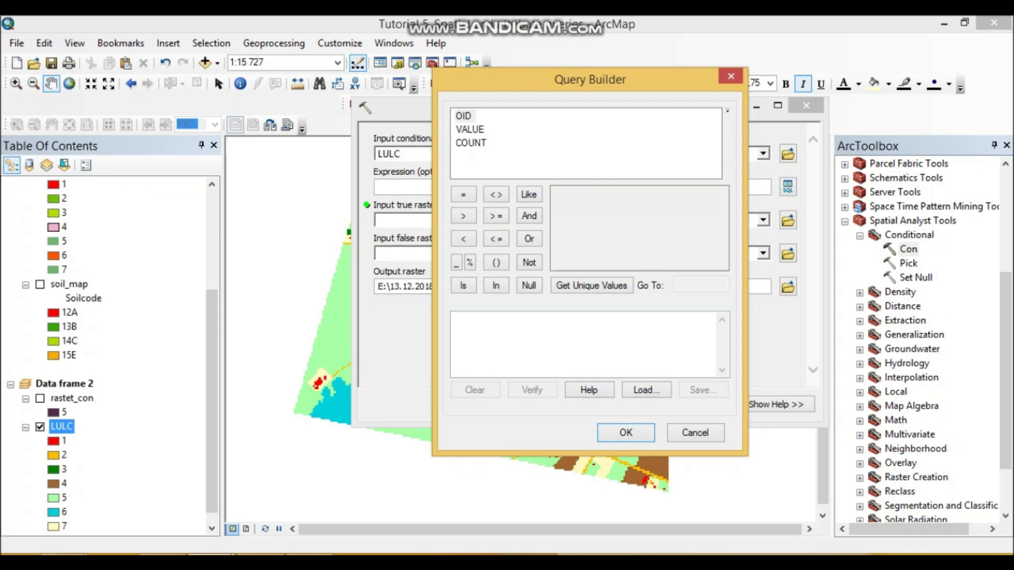
pyautogui.doubleClick(469, 128)
pyautogui.click(463, 194)
pyautogui.click(591, 285)
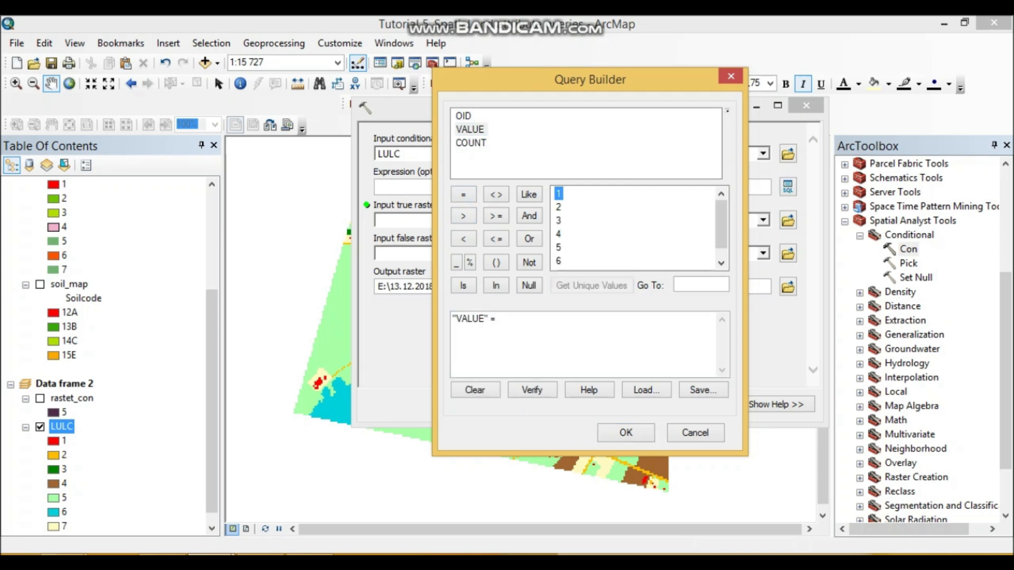
pyautogui.doubleClick(558, 221)
pyautogui.click(626, 433)
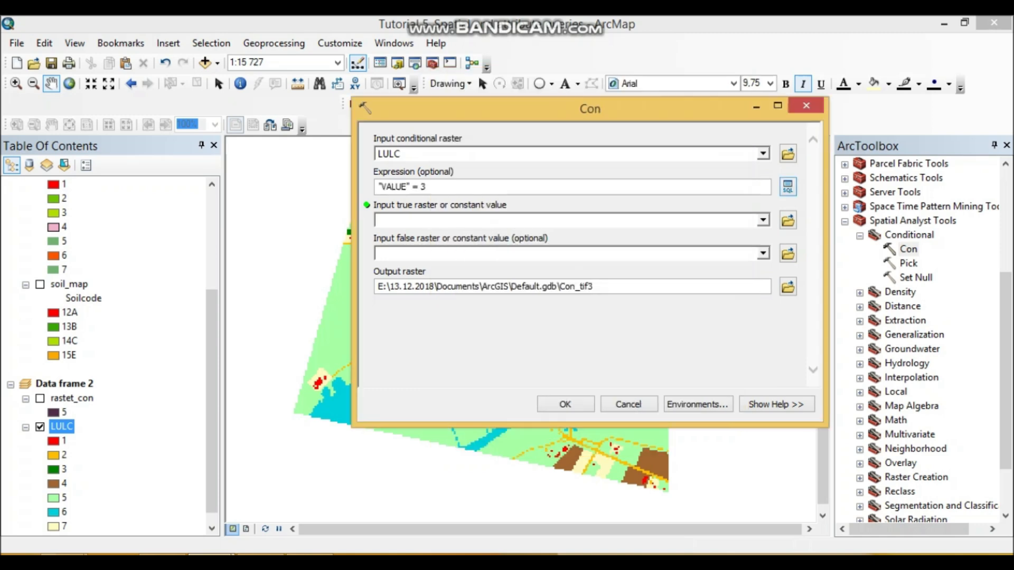
# Set LULC as the true raster and run the Con tool with the suggested output Con_tif3
pyautogui.click(763, 219)
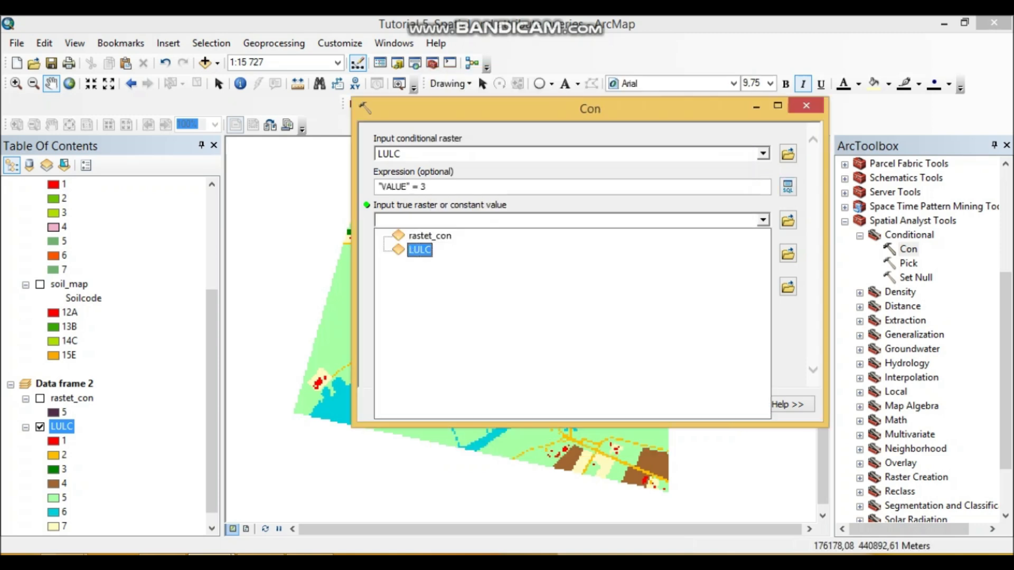
pyautogui.click(420, 247)
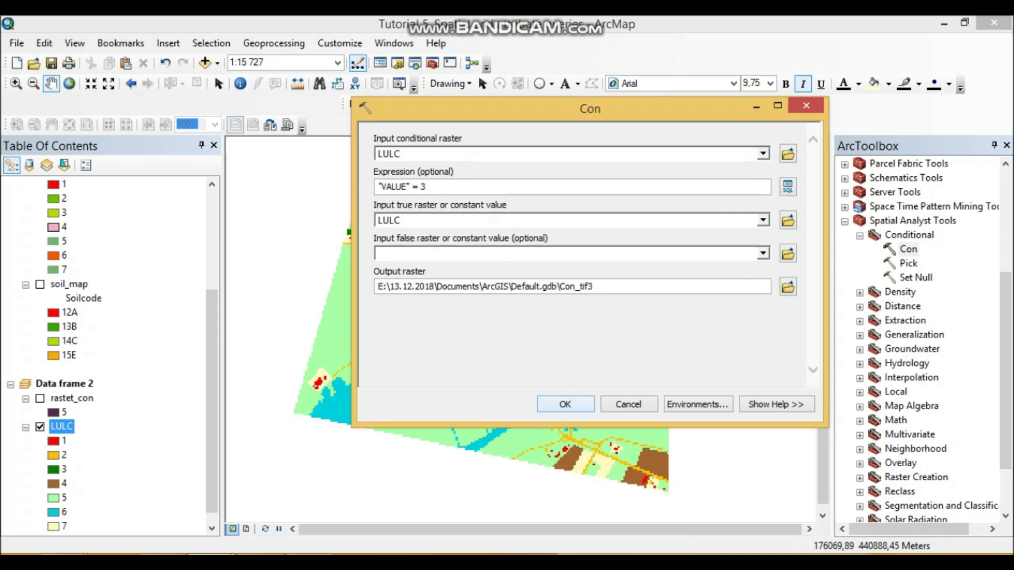
pyautogui.click(565, 405)
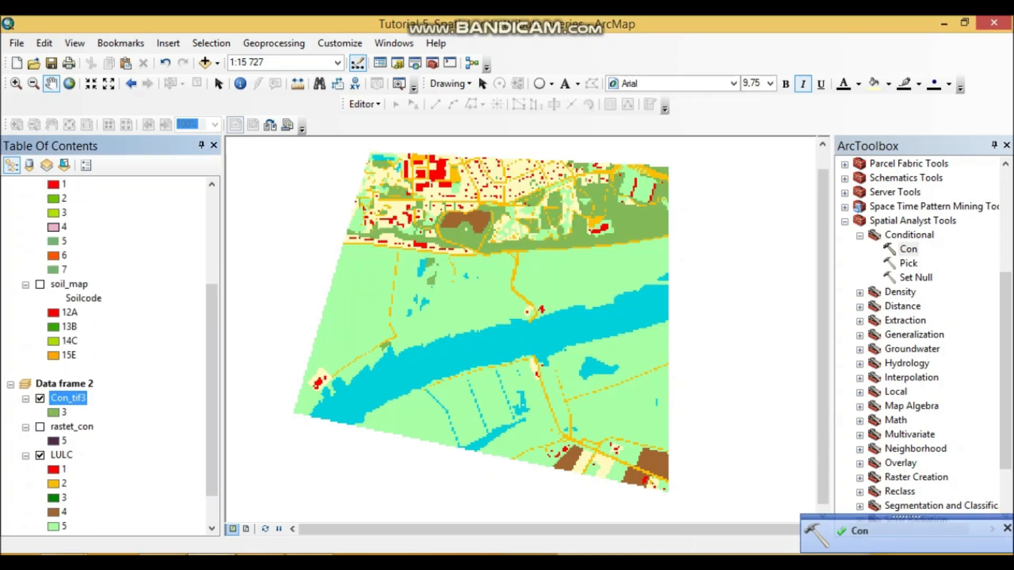
# Rename the Con_tif3 layer to Forest and hide the LULC layer
pyautogui.press('F2')
pyautogui.write('Forest')
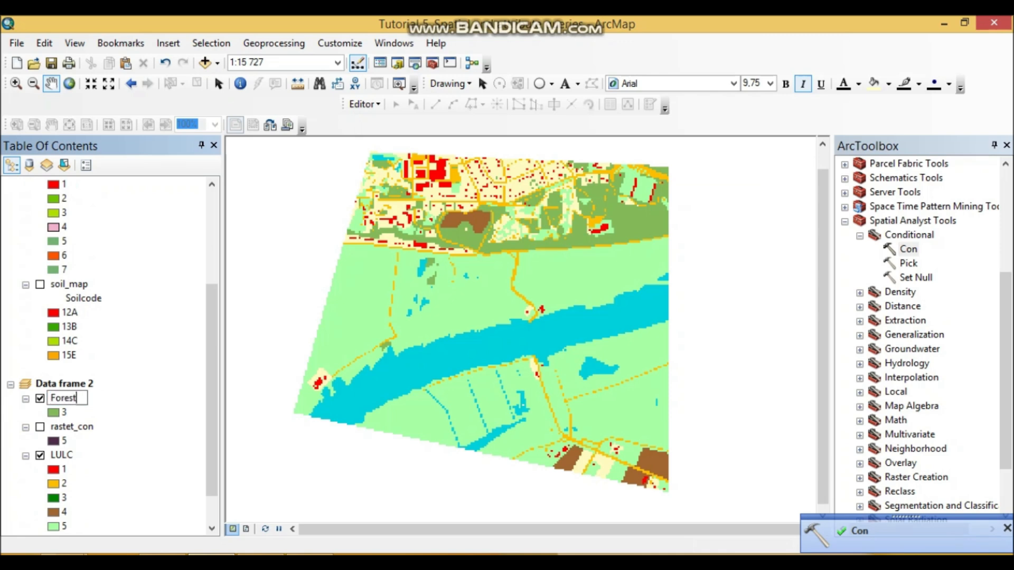
pyautogui.press('Return')
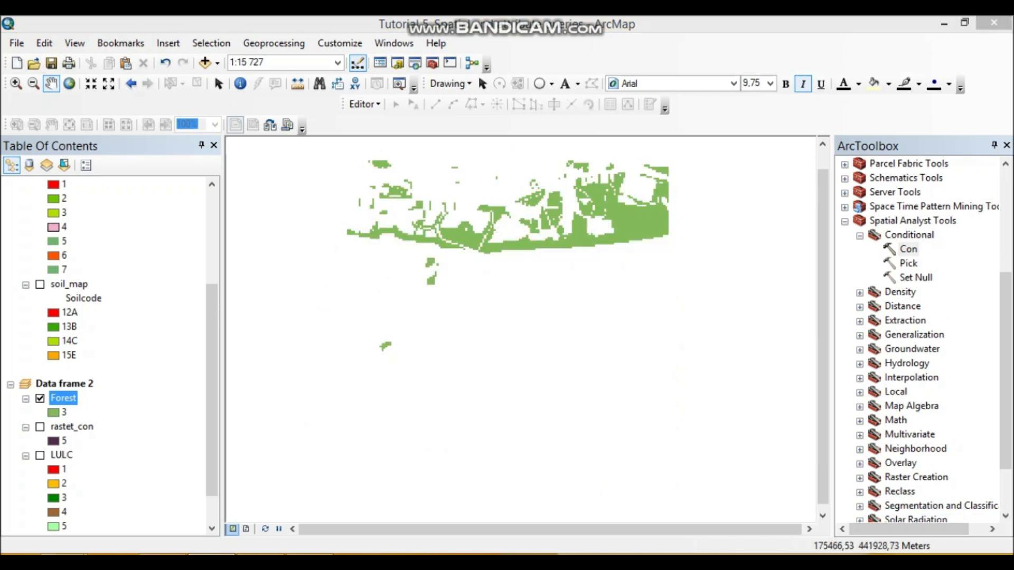
# Switch to Word and paste the Forest map screenshot below exercise c
pyautogui.click(162, 554)
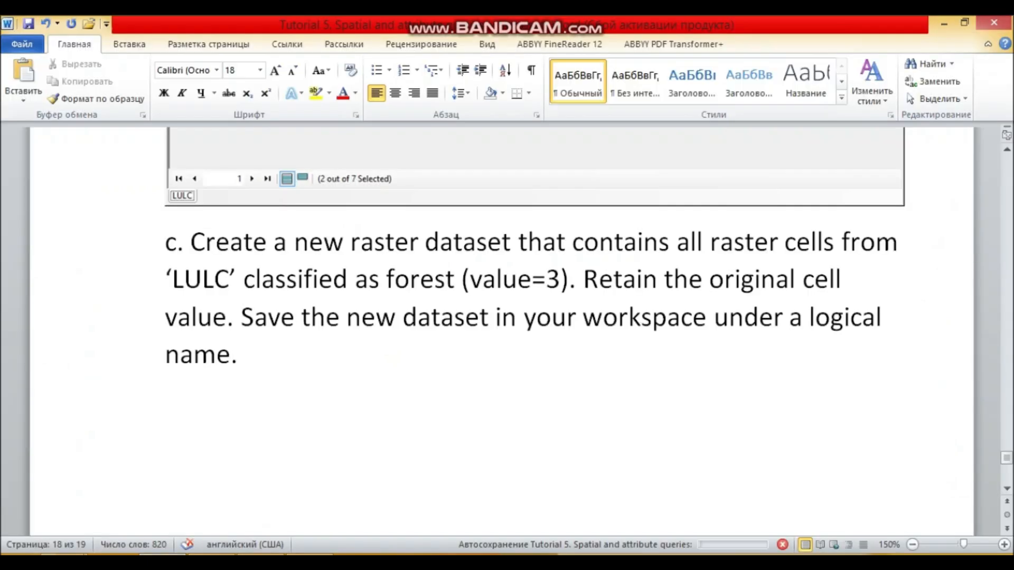
pyautogui.hotkey('ctrl', 'v')
pyautogui.scroll(-5, 535, 317)
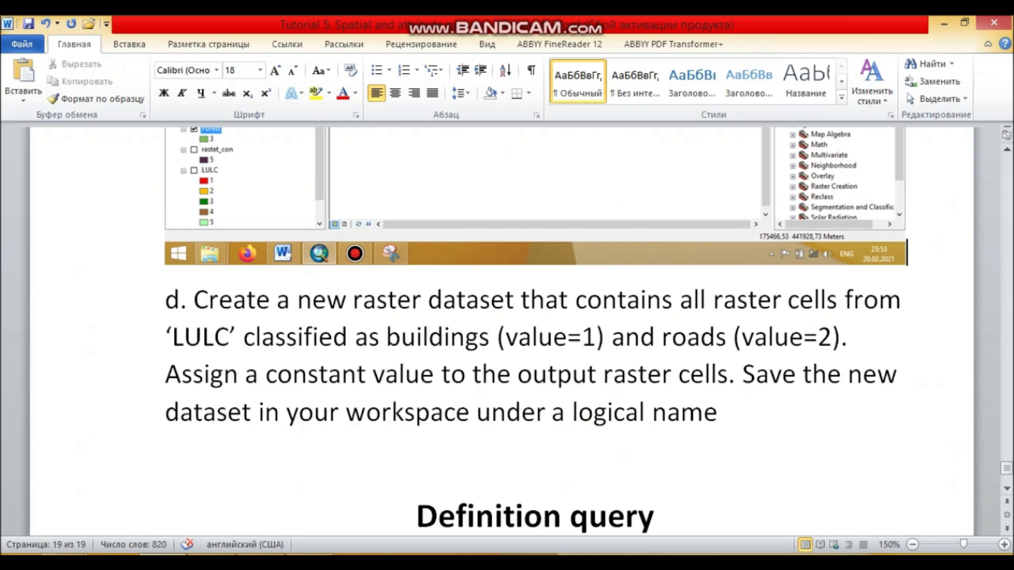
pyautogui.click(166, 462)
# Return to ArcMap, open the Forest layer's attribute table and add a numeric field named Area
pyautogui.click(212, 556)
pyautogui.rightClick(70, 399)
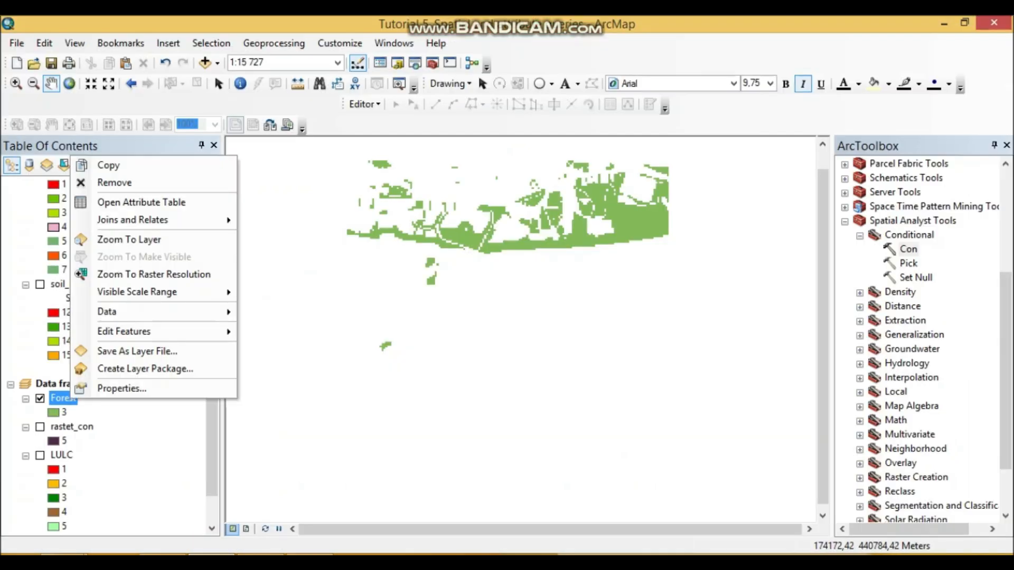
pyautogui.click(141, 202)
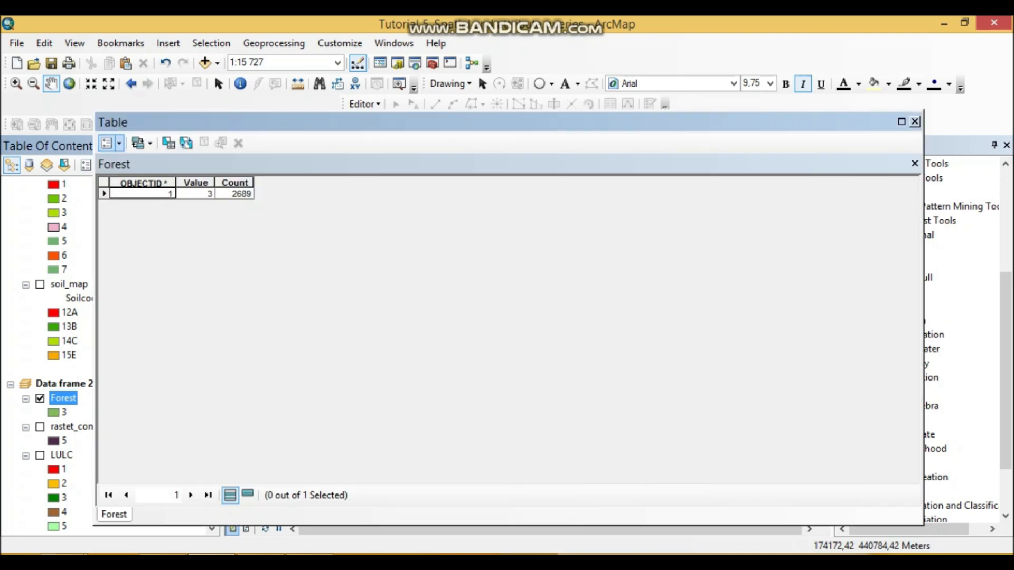
pyautogui.click(107, 143)
pyautogui.click(159, 254)
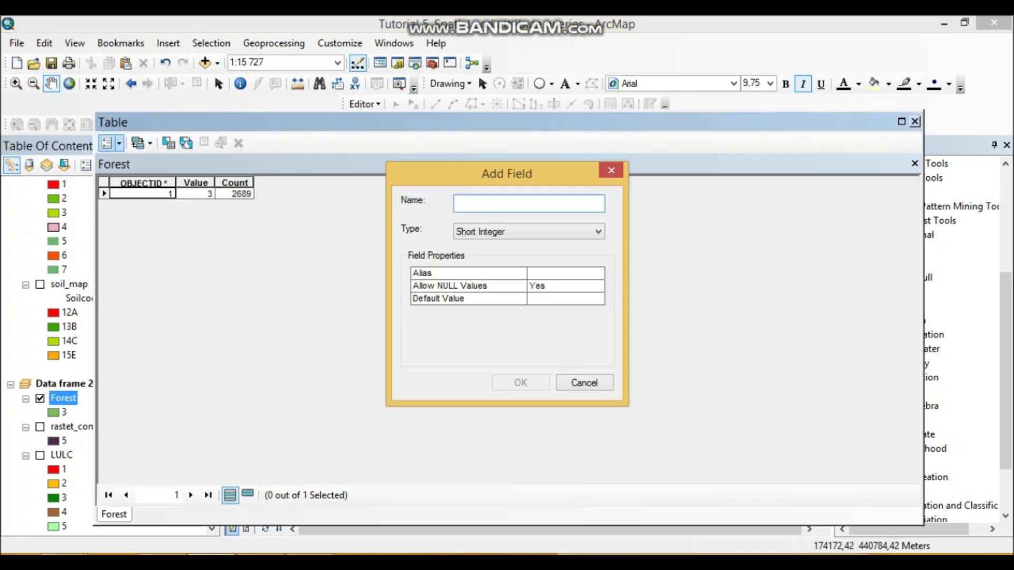
pyautogui.write('Area')
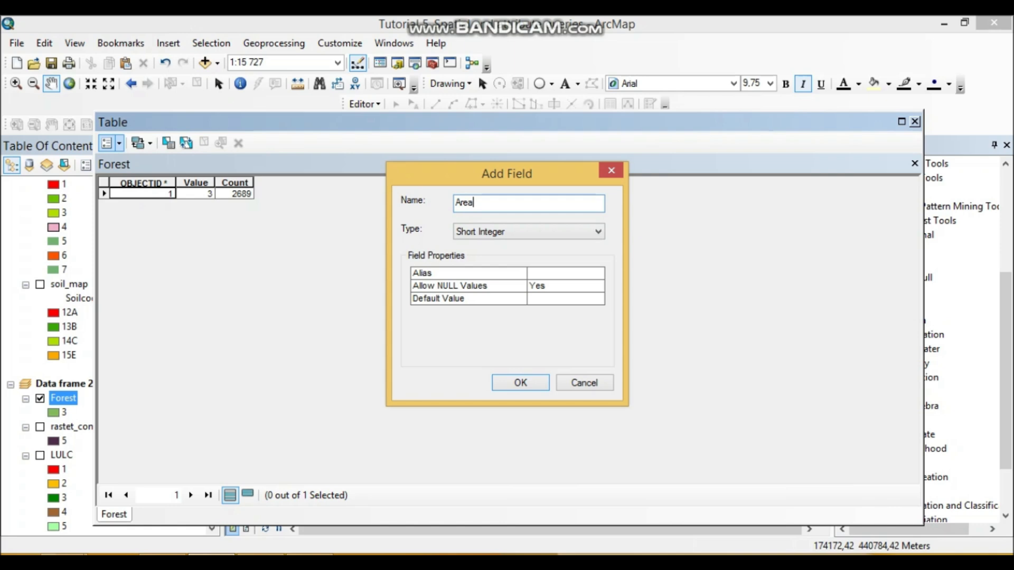
pyautogui.click(527, 231)
pyautogui.click(465, 266)
pyautogui.click(520, 382)
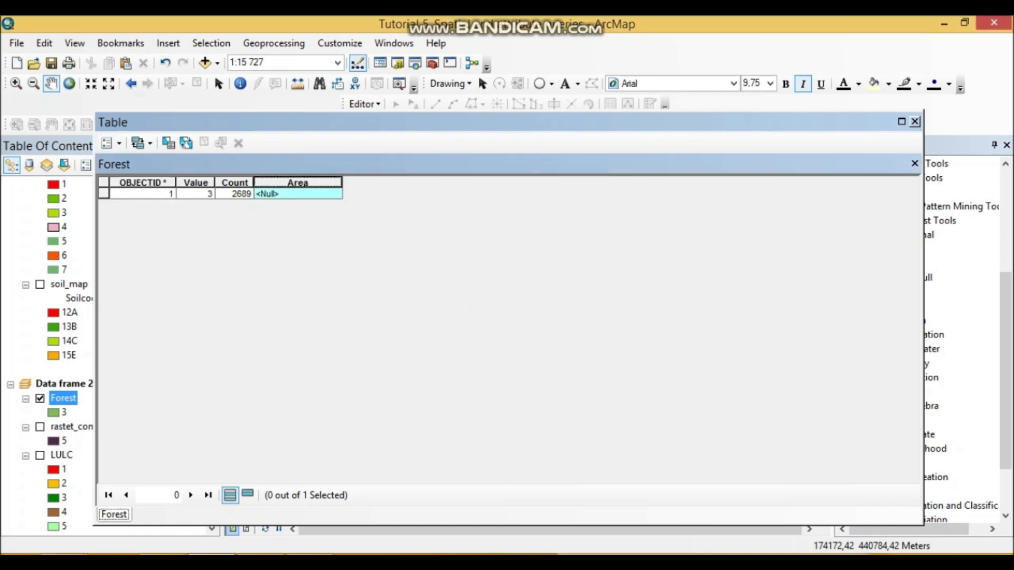
# Check the Forest raster's cell size in the layer's source properties
pyautogui.rightClick(63, 397)
pyautogui.click(95, 382)
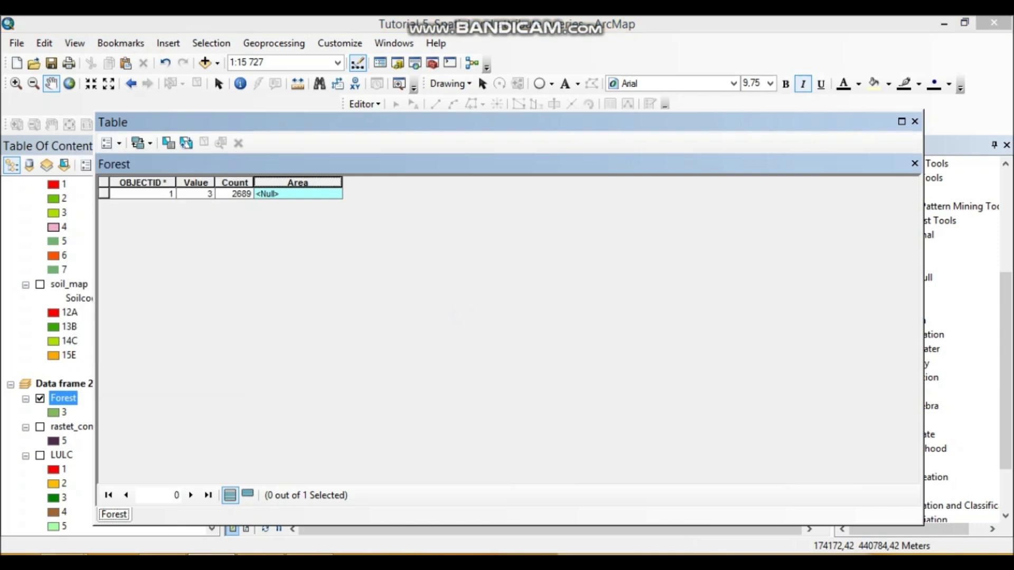
pyautogui.click(305, 108)
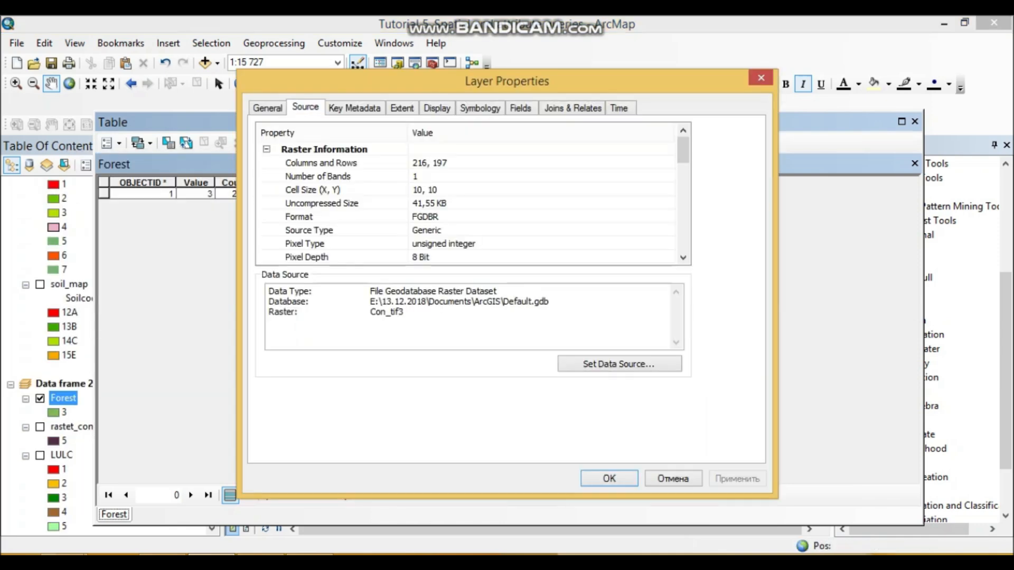
pyautogui.press('Escape')
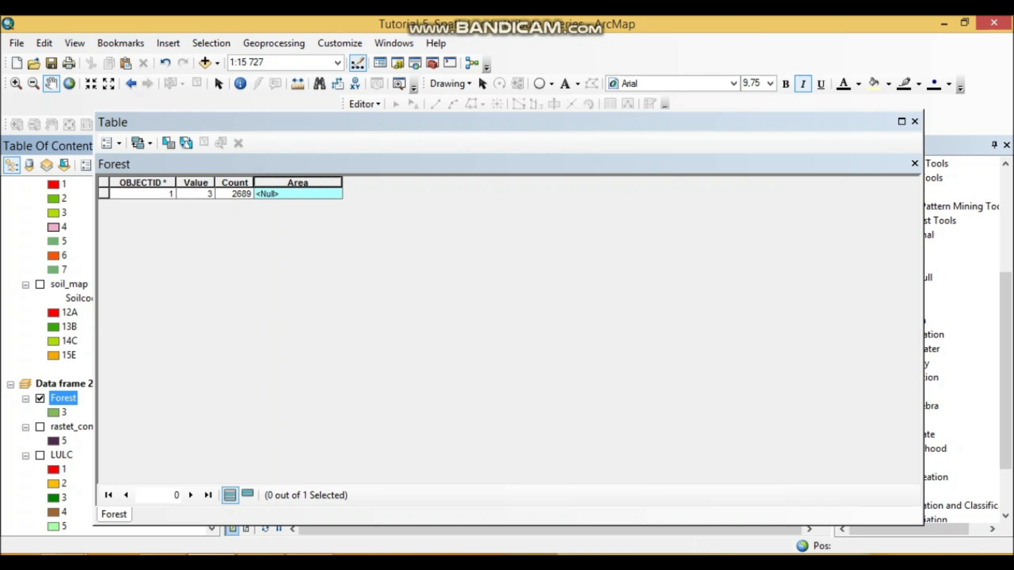
# Calculate the Area field of the Forest table as [Count]*100 with the Field Calculator
pyautogui.rightClick(297, 182)
pyautogui.click(322, 283)
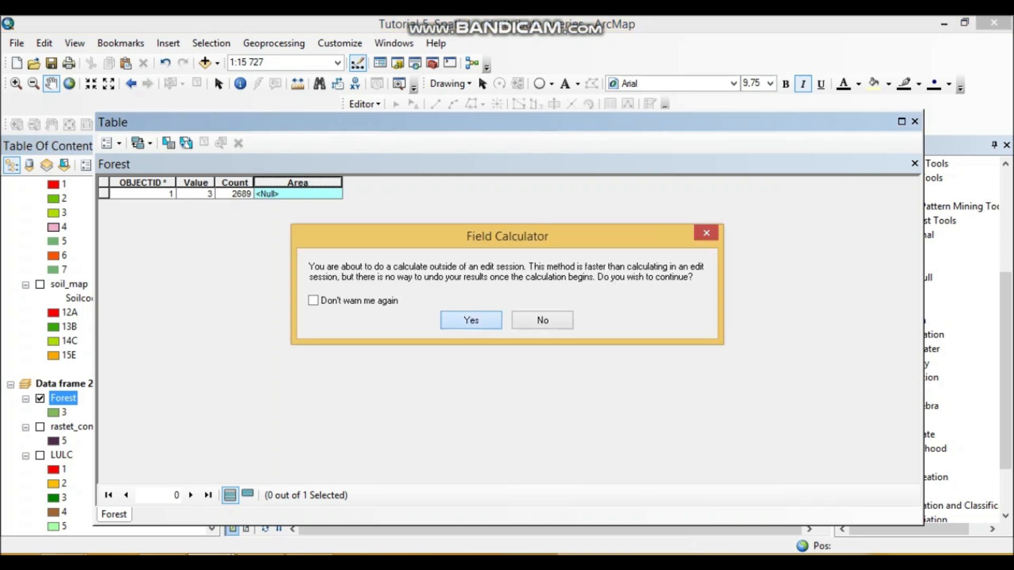
pyautogui.press('Return')
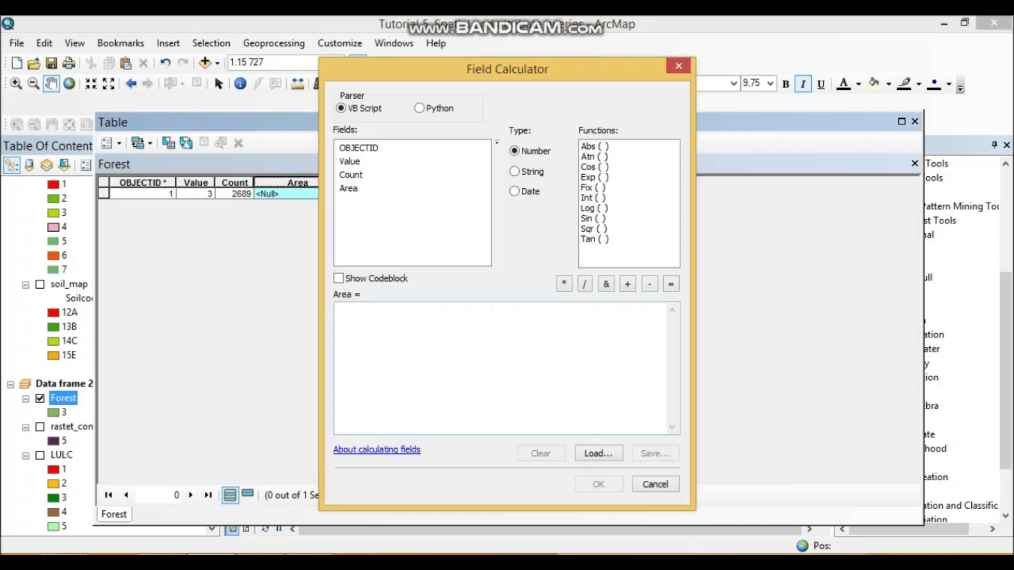
pyautogui.doubleClick(351, 175)
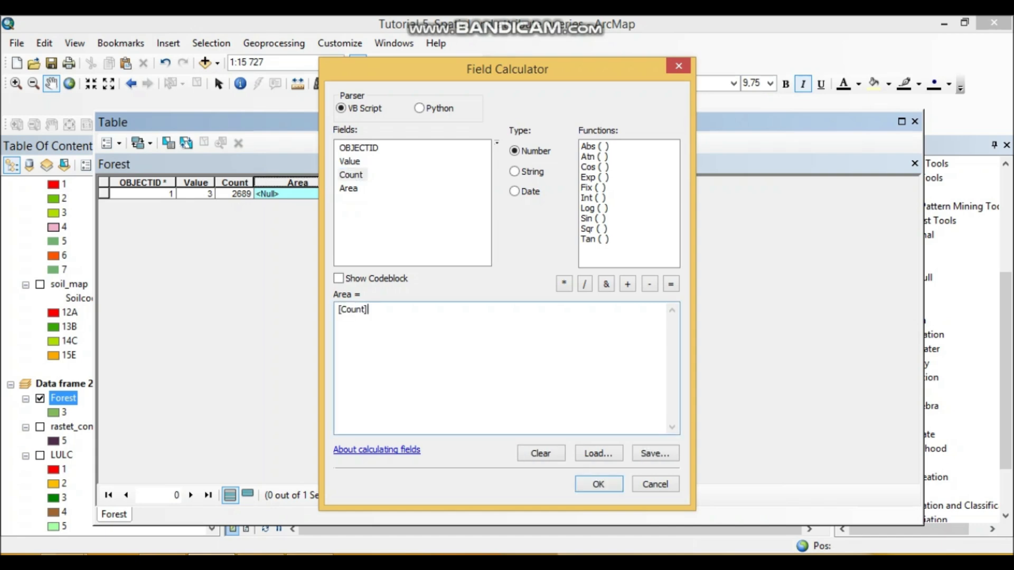
pyautogui.write('/100')
pyautogui.press('BackSpace')
pyautogui.press('BackSpace')
pyautogui.press('BackSpace')
pyautogui.press('BackSpace')
pyautogui.write('*100')
pyautogui.click(598, 484)
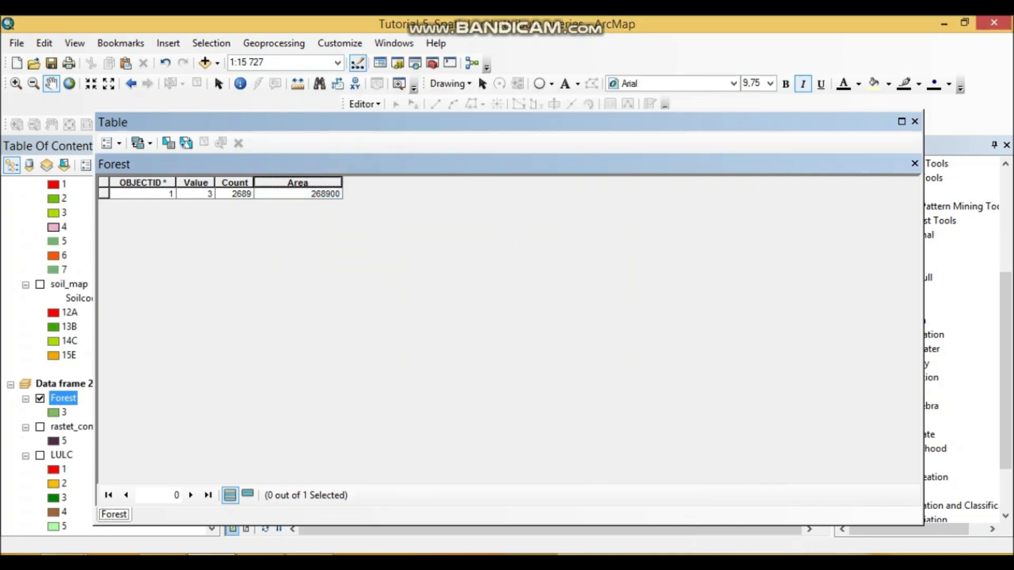
# Switch to Word and paste the screenshot of the Forest attribute table between the Forest map and exercise d
pyautogui.click(311, 194)
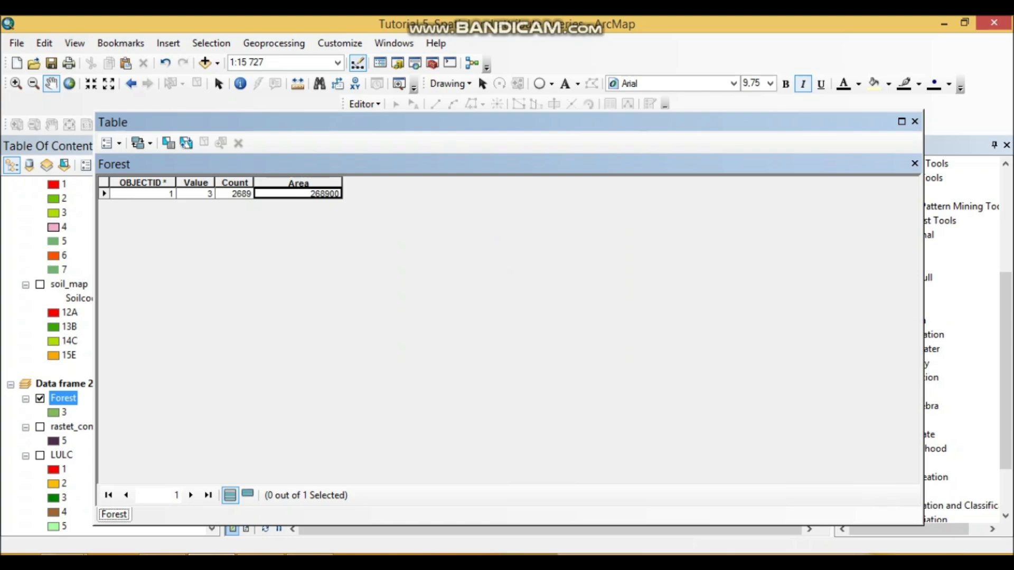
pyautogui.hotkey('alt', 'Tab')
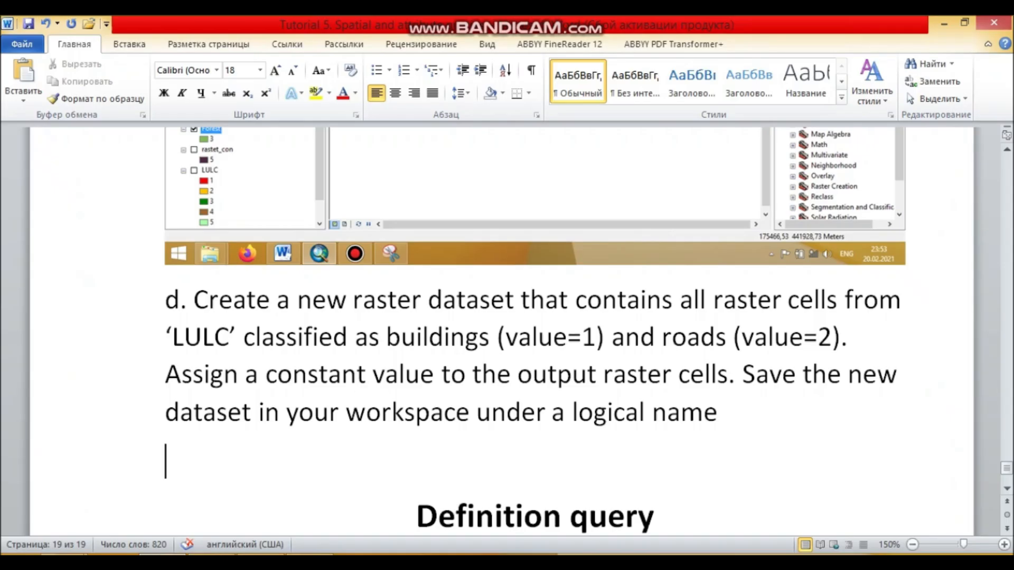
pyautogui.scroll(2, 507, 327)
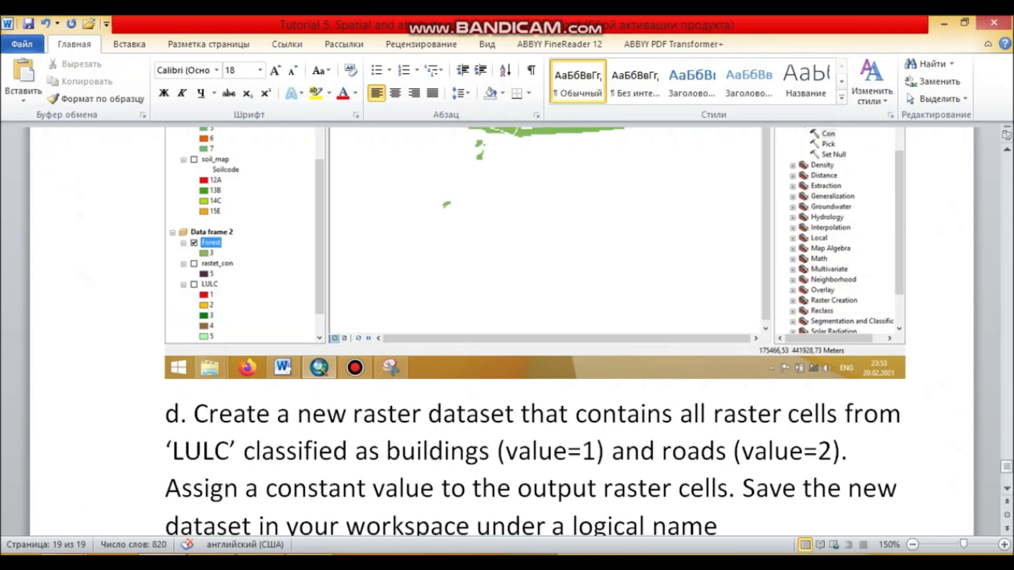
pyautogui.scroll(-2, 507, 328)
pyautogui.scroll(1, 506, 327)
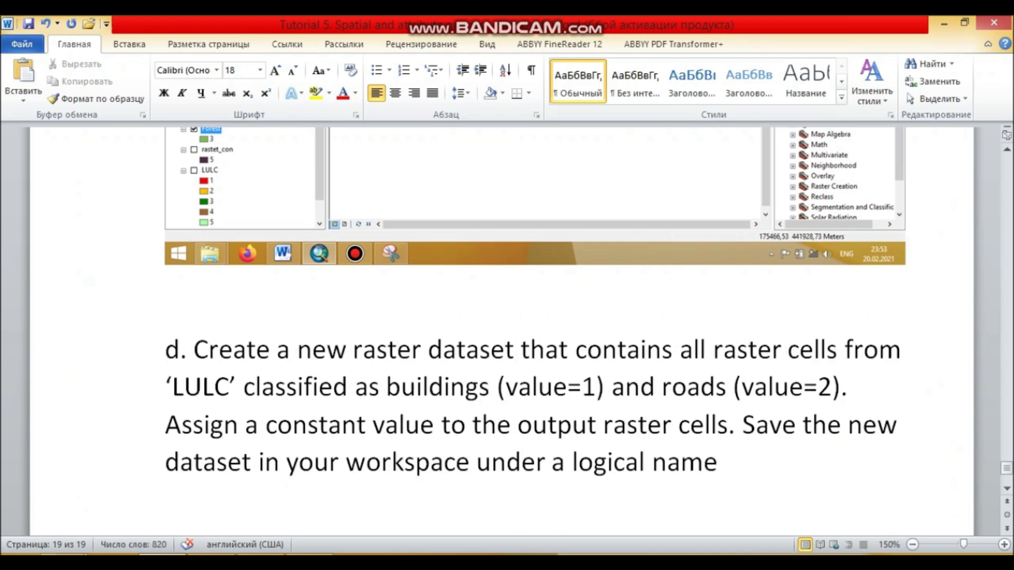
pyautogui.hotkey('ctrl', 'v')
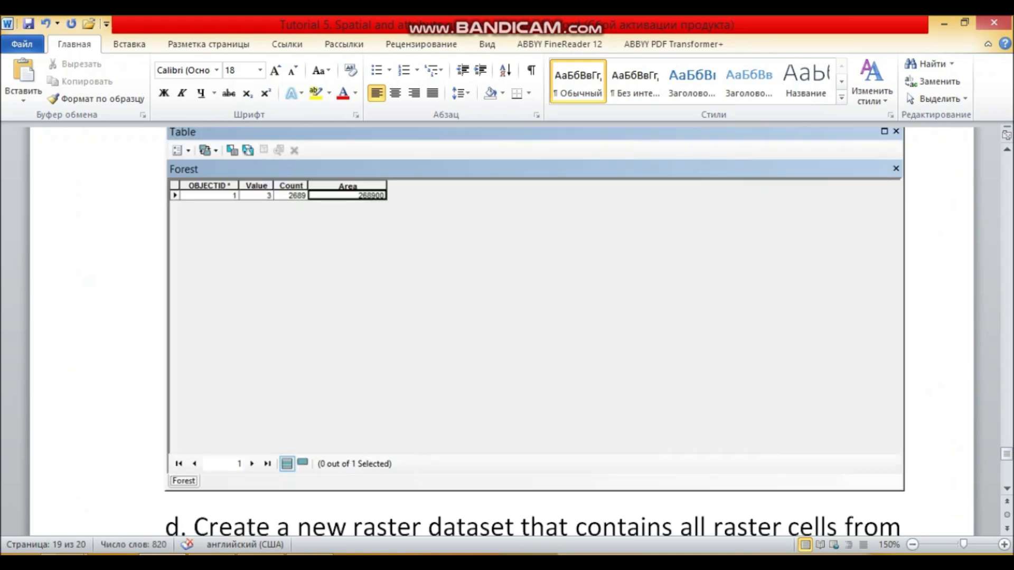
pyautogui.scroll(-4, 507, 327)
pyautogui.click(166, 405)
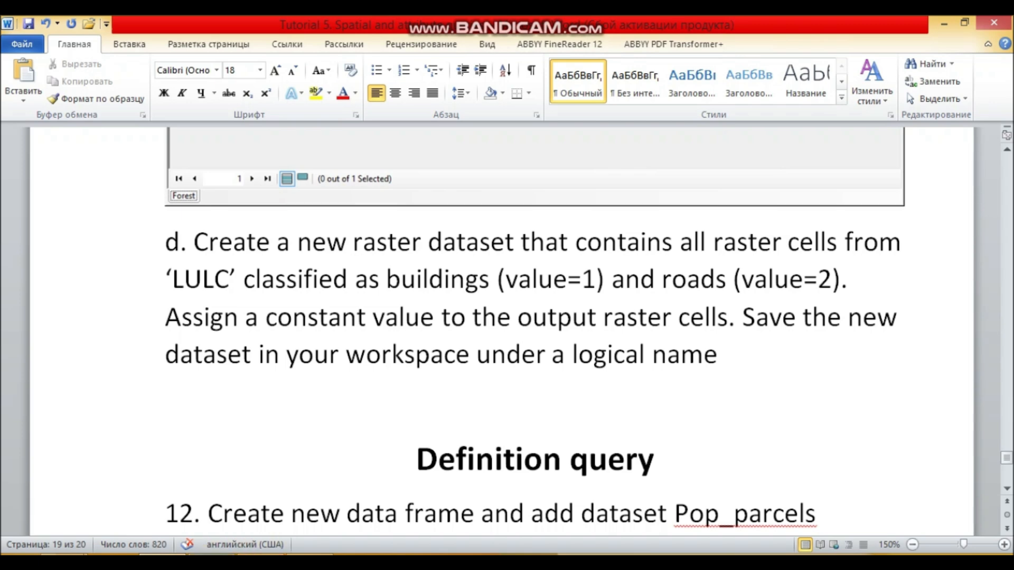
# In ArcMap, close the attribute table and open the Con tool with LULC as the input conditional raster
pyautogui.click(213, 555)
pyautogui.click(914, 122)
pyautogui.doubleClick(908, 249)
pyautogui.click(763, 154)
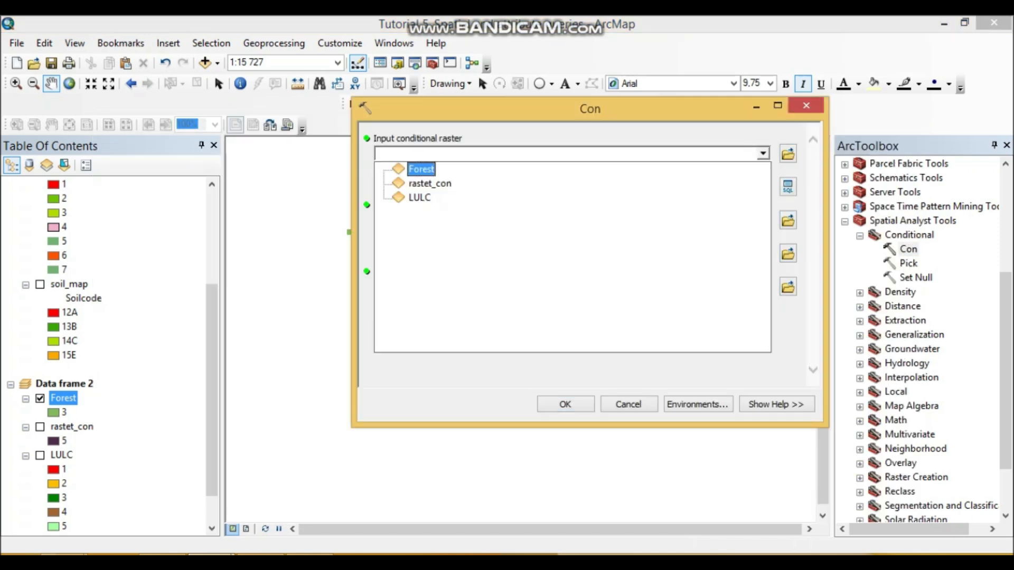
pyautogui.click(417, 197)
# Begin the Con tool's conditional expression with "VALUE" = 1
pyautogui.click(787, 186)
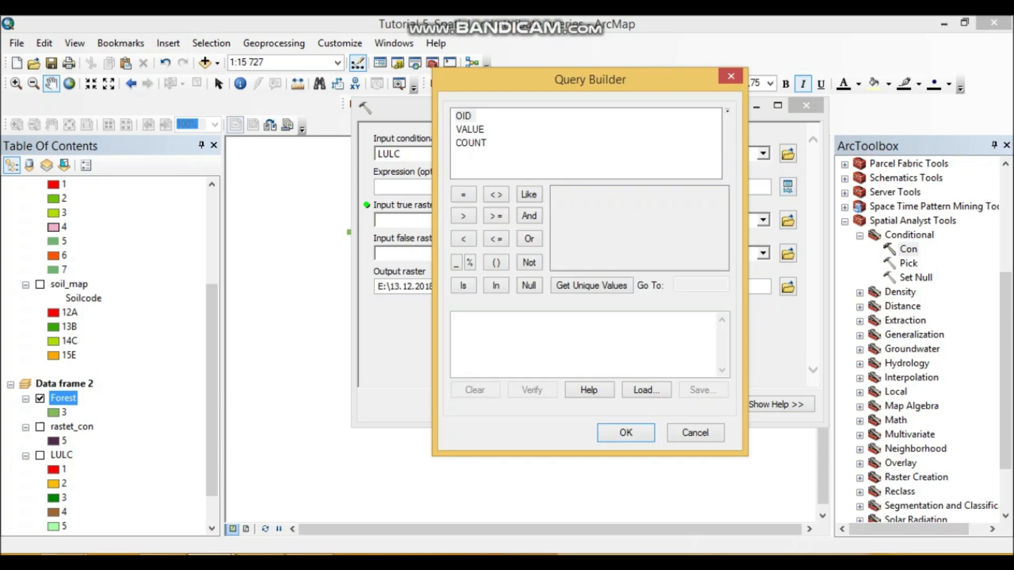
pyautogui.doubleClick(469, 129)
pyautogui.click(463, 195)
pyautogui.write('4')
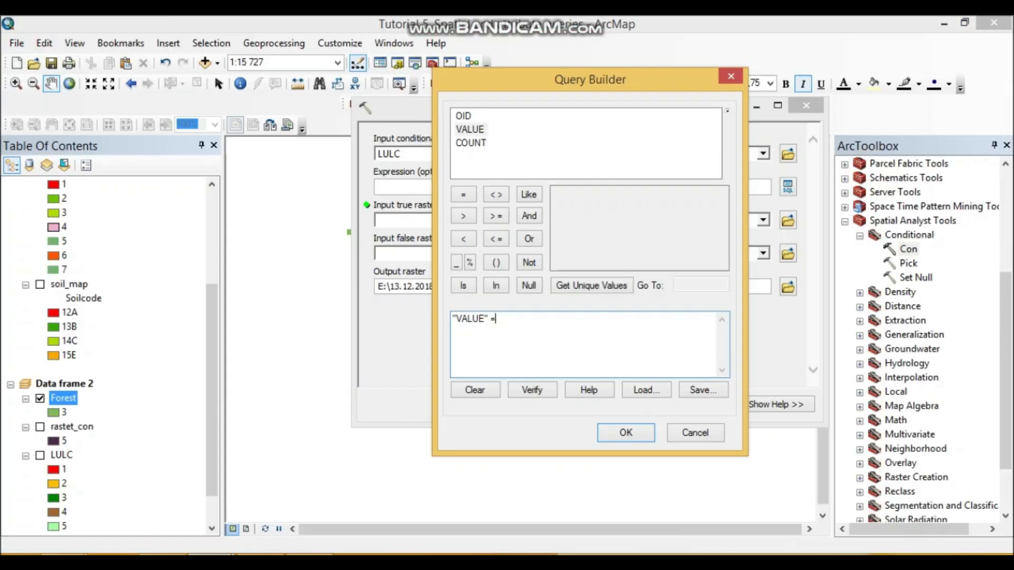
pyautogui.press('BackSpace')
pyautogui.doubleClick(558, 194)
# Extend the conditional expression with OR "VALUE" = 2 to include the roads class
pyautogui.click(529, 215)
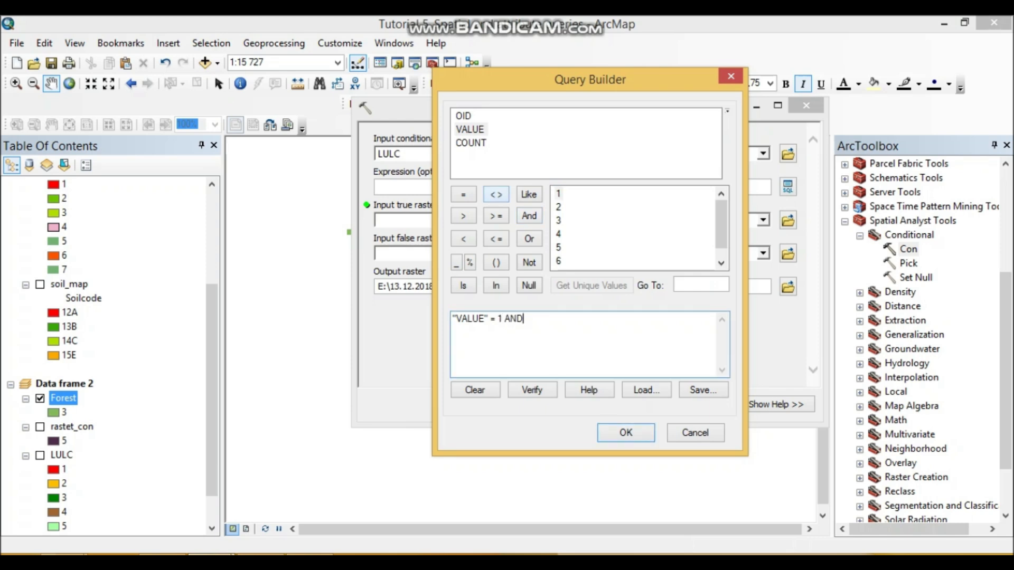
pyautogui.press('BackSpace')
pyautogui.press('BackSpace')
pyautogui.press('BackSpace')
pyautogui.write('OR')
pyautogui.doubleClick(469, 129)
pyautogui.click(463, 194)
pyautogui.click(558, 207)
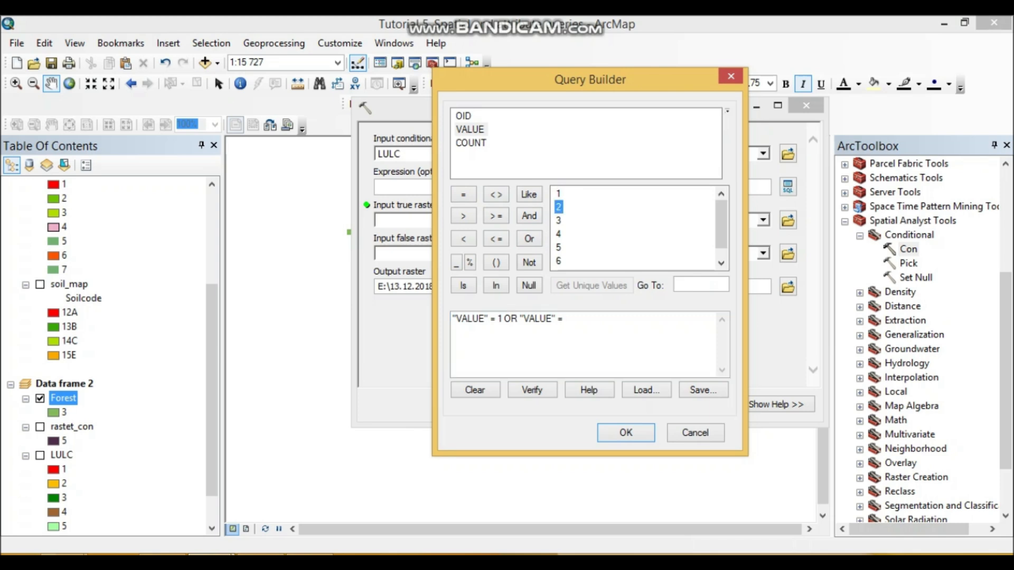
pyautogui.doubleClick(558, 207)
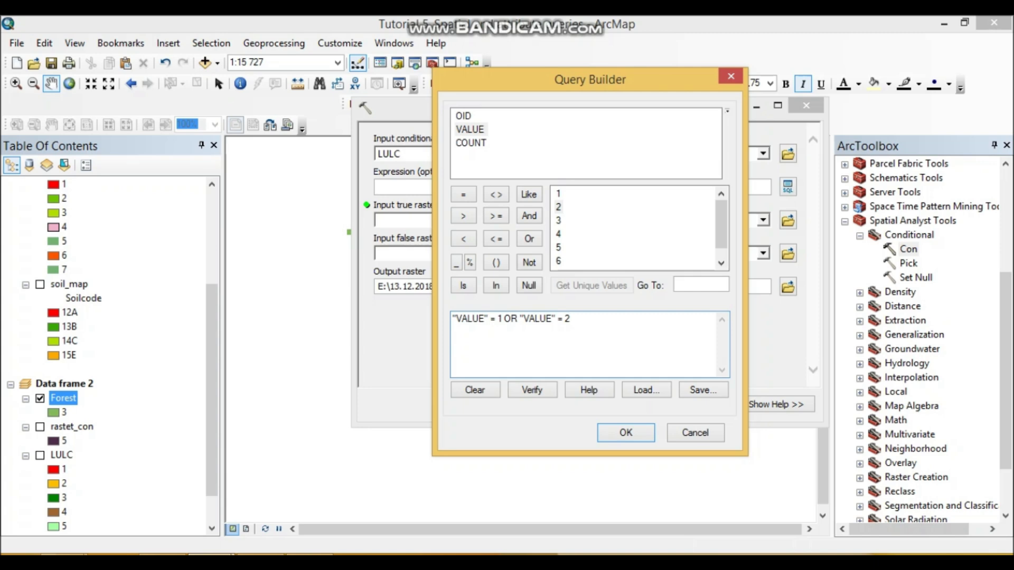
# Verify the finished query expression and apply it to the Con tool
pyautogui.click(479, 319)
pyautogui.click(531, 389)
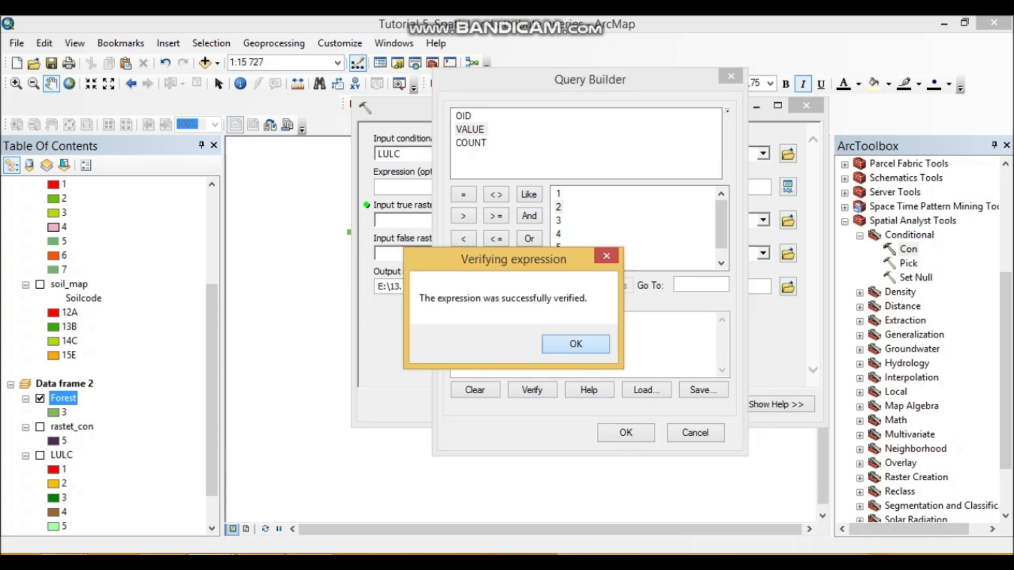
pyautogui.click(577, 344)
pyautogui.click(625, 432)
# Set LULC as the Con tool's true raster, keep the suggested output Con_tif4, and switch to the Word document
pyautogui.click(763, 220)
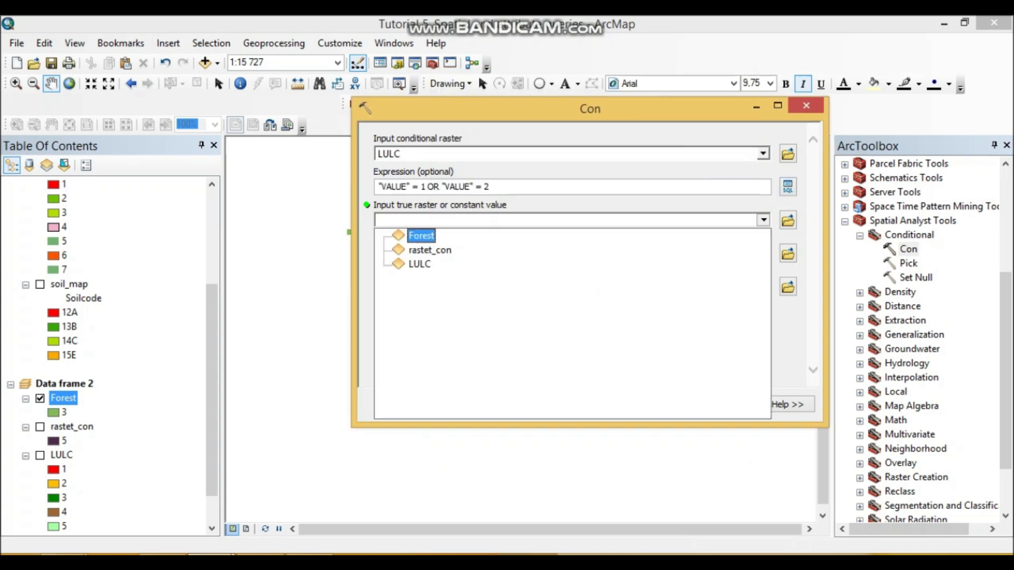
pyautogui.click(419, 265)
pyautogui.moveTo(594, 286); pyautogui.dragTo(559, 287)
pyautogui.click(163, 555)
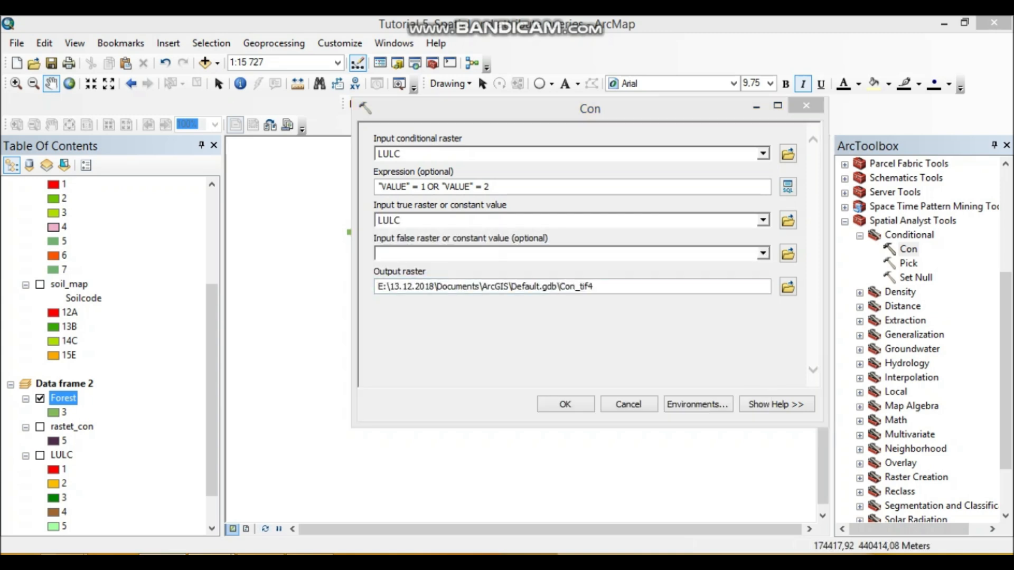